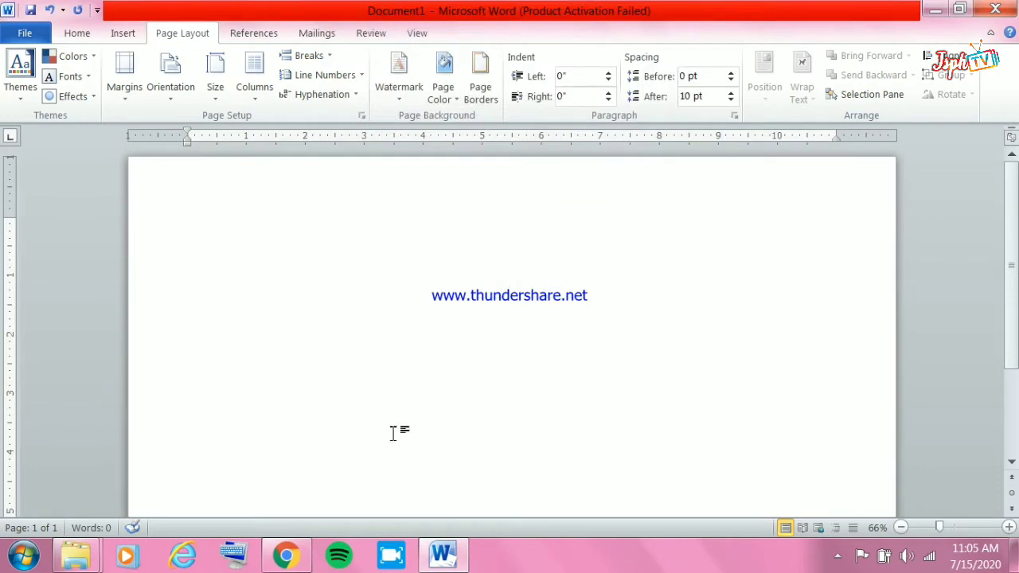
Set the blank document's page margins to Narrow, 0.5 inch on each side.
click(125, 79)
click(161, 251)
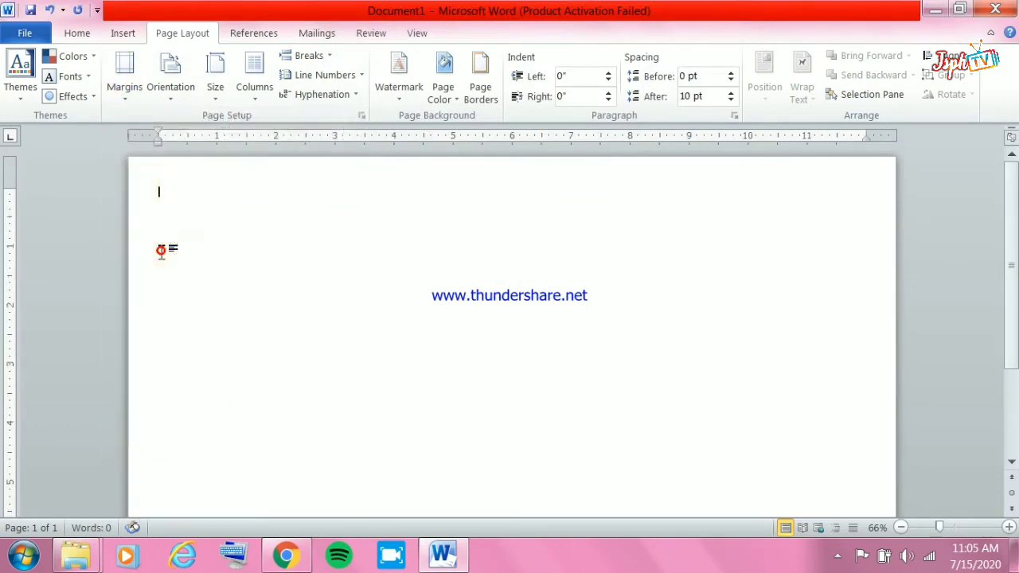
ctrl+scroll(493, 356, down, 2)
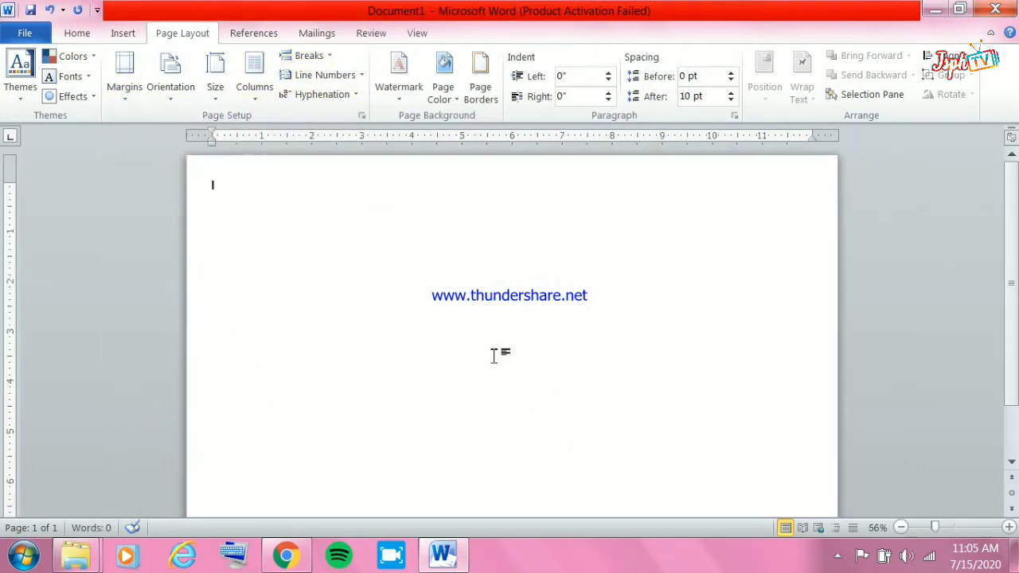
Insert the picture file 3X2 TARPAULIN JELL 2copy into the page.
click(116, 40)
click(189, 67)
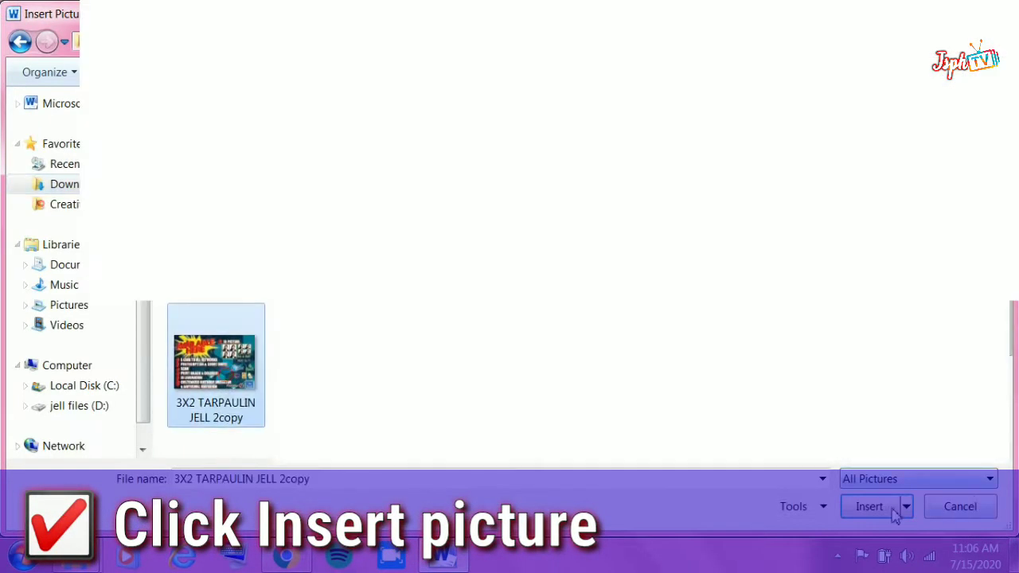
click(893, 511)
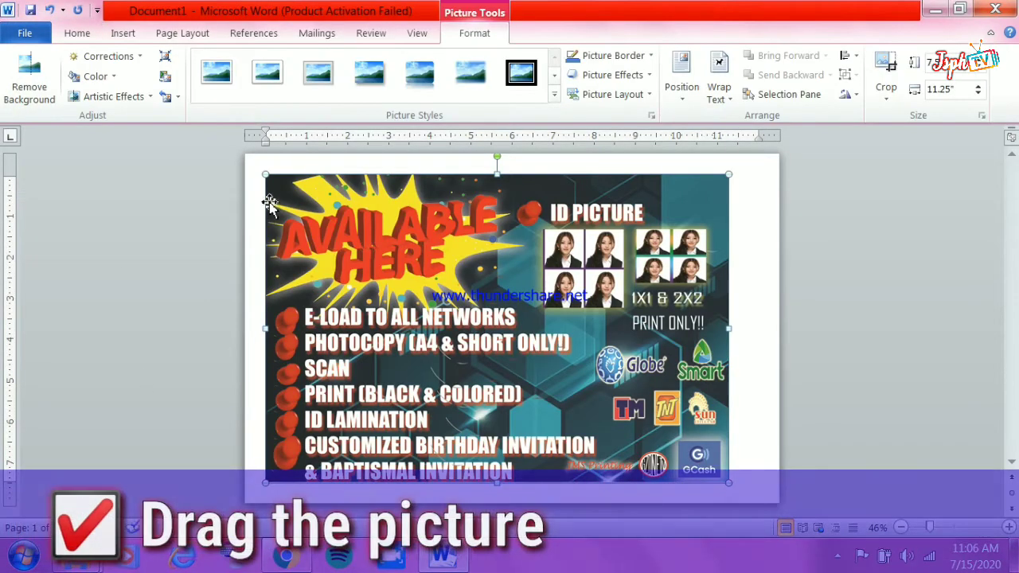
Apply text wrapping to the picture and stretch it to cover the whole page, about 13.2 inches wide.
drag(263, 174, 234, 152)
drag(743, 451, 739, 487)
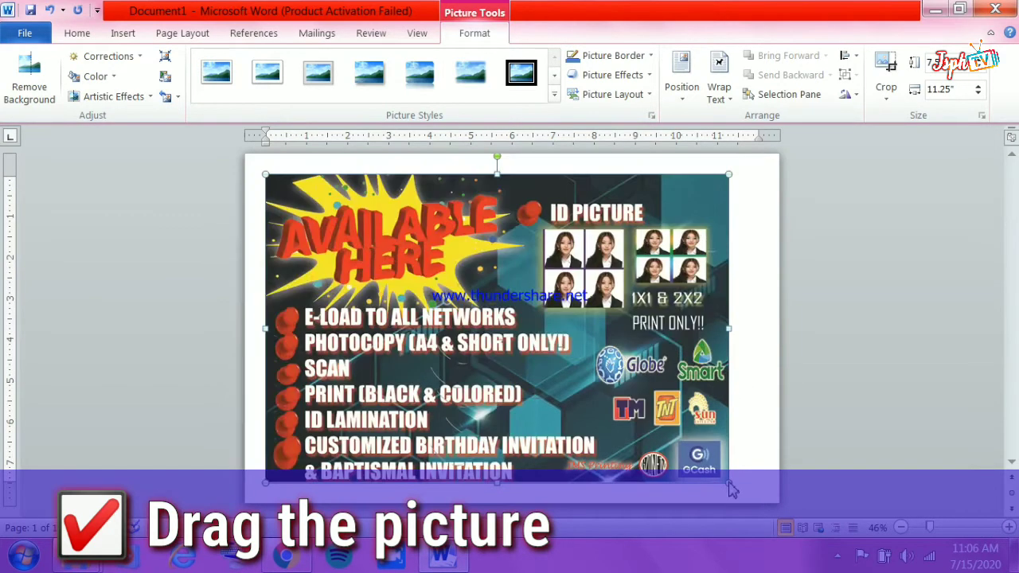
click(733, 101)
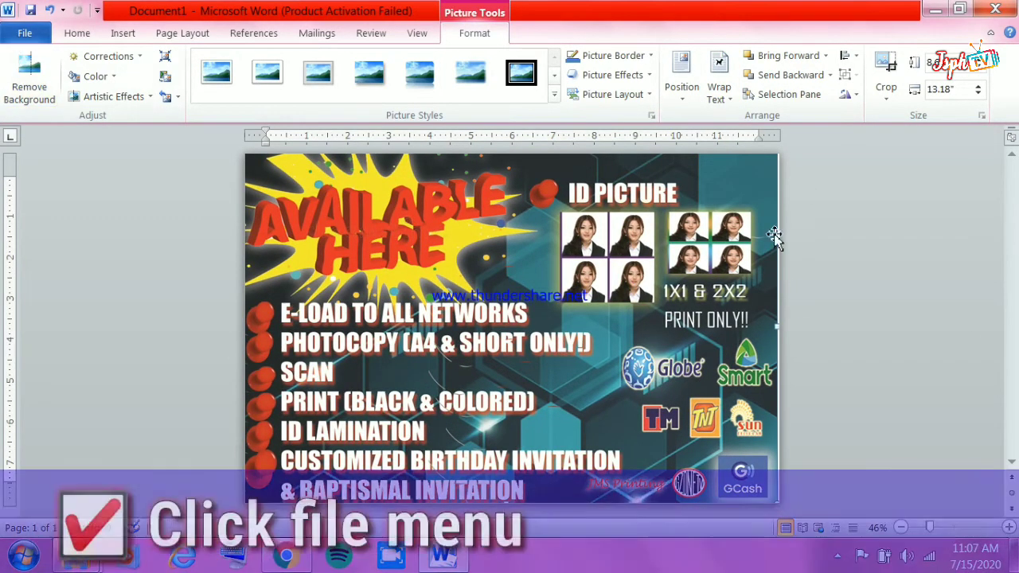
Go to the print settings and choose the EPSON L360 Series (Copy 4) printer.
click(25, 32)
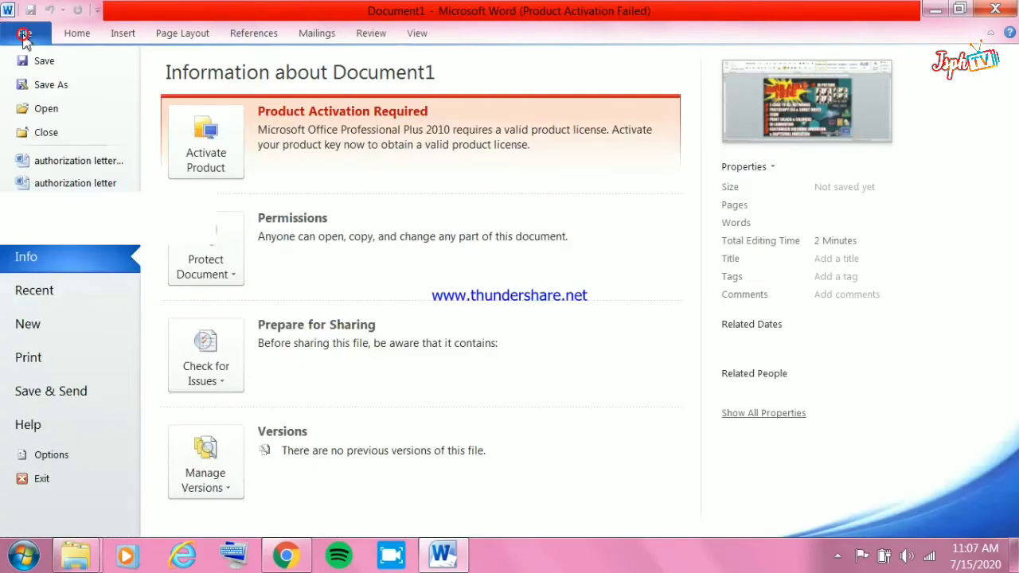
click(41, 362)
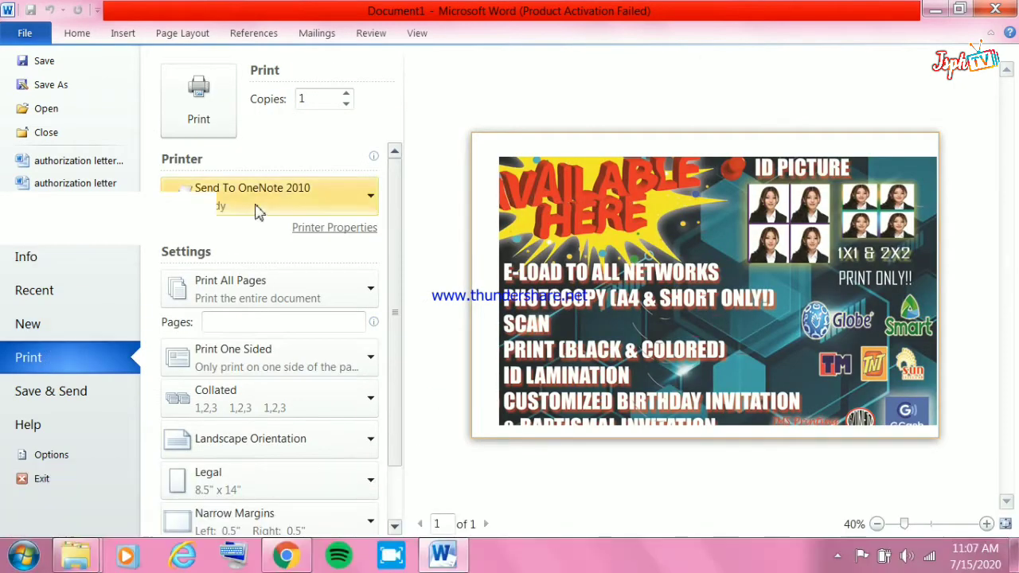
click(255, 203)
click(269, 231)
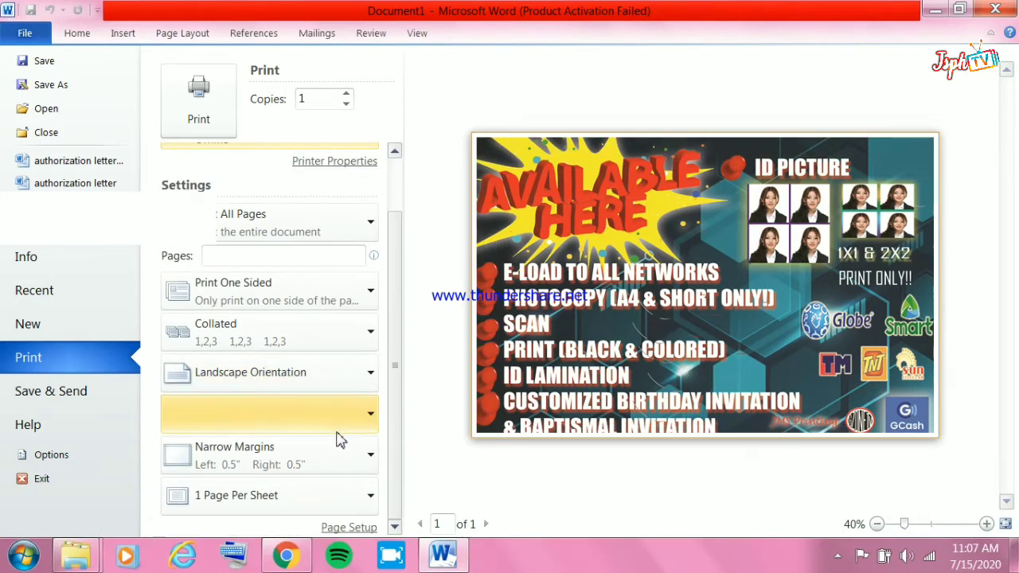
In the printer properties, define a User-Defined document size 8.50 inches wide and 13.00 inches high.
click(311, 228)
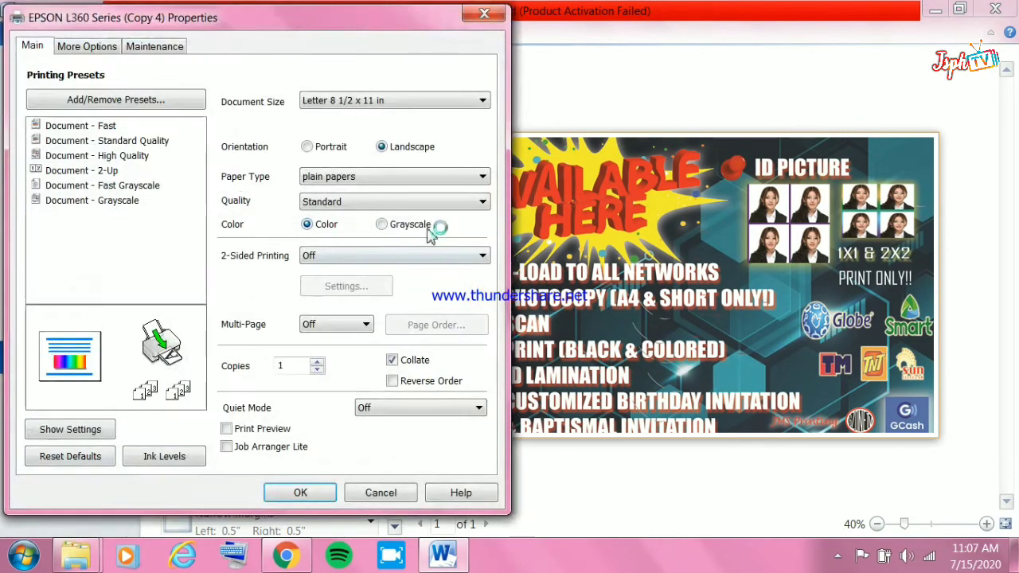
click(348, 102)
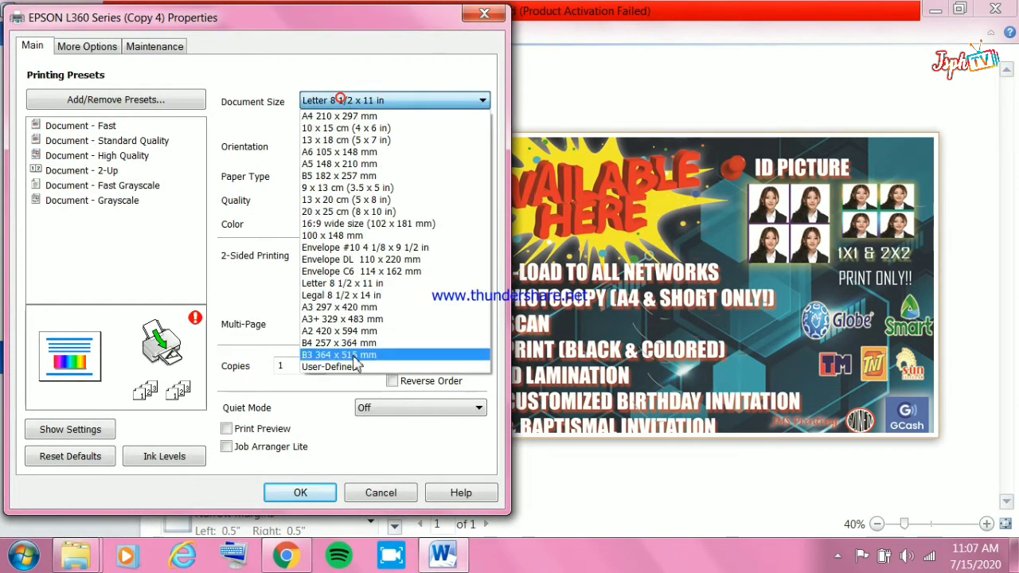
click(353, 368)
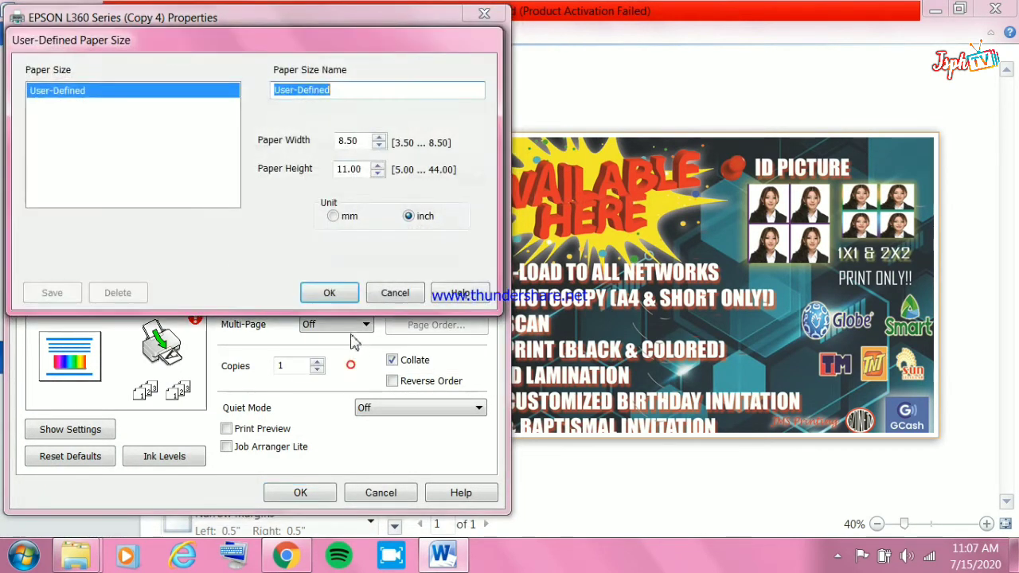
click(350, 171)
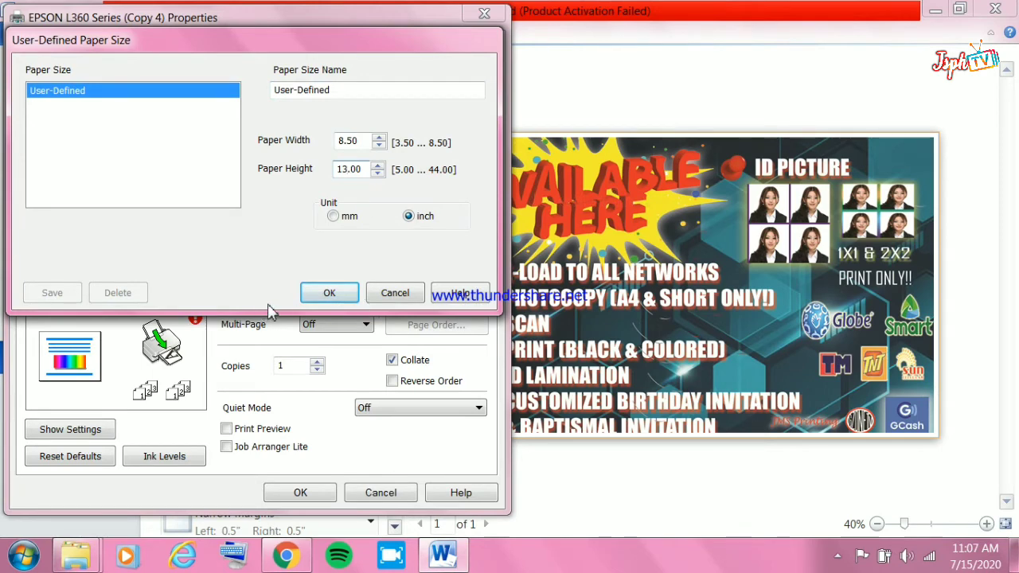
click(328, 292)
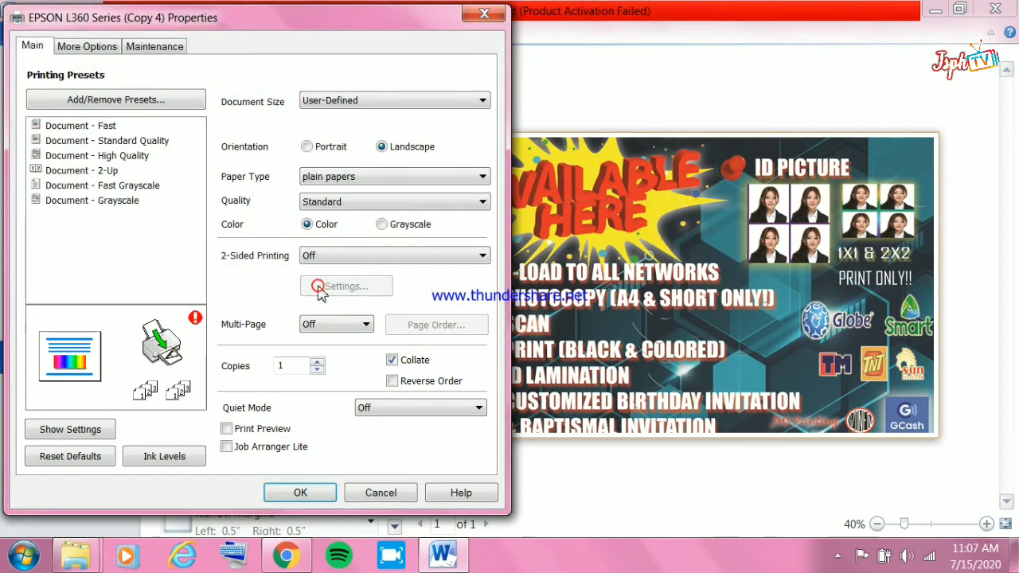
Choose plain papers as the paper type and Off for 2-sided printing.
click(340, 176)
click(337, 192)
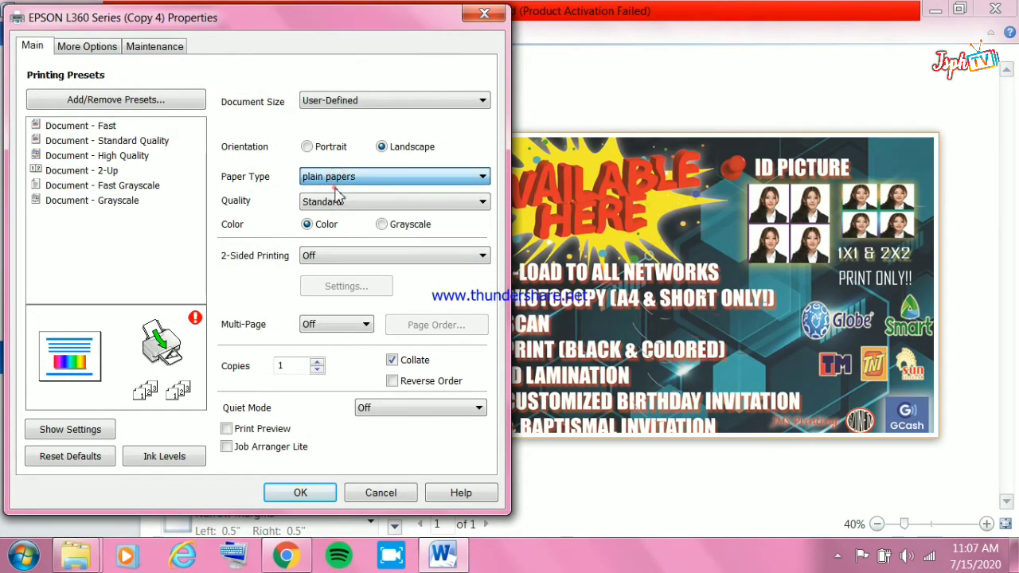
click(348, 256)
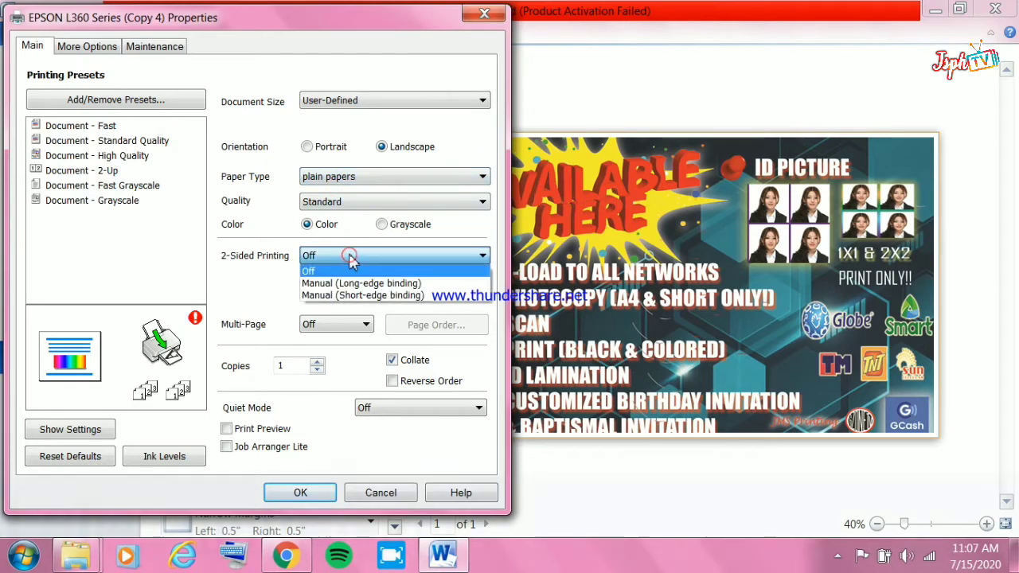
click(349, 270)
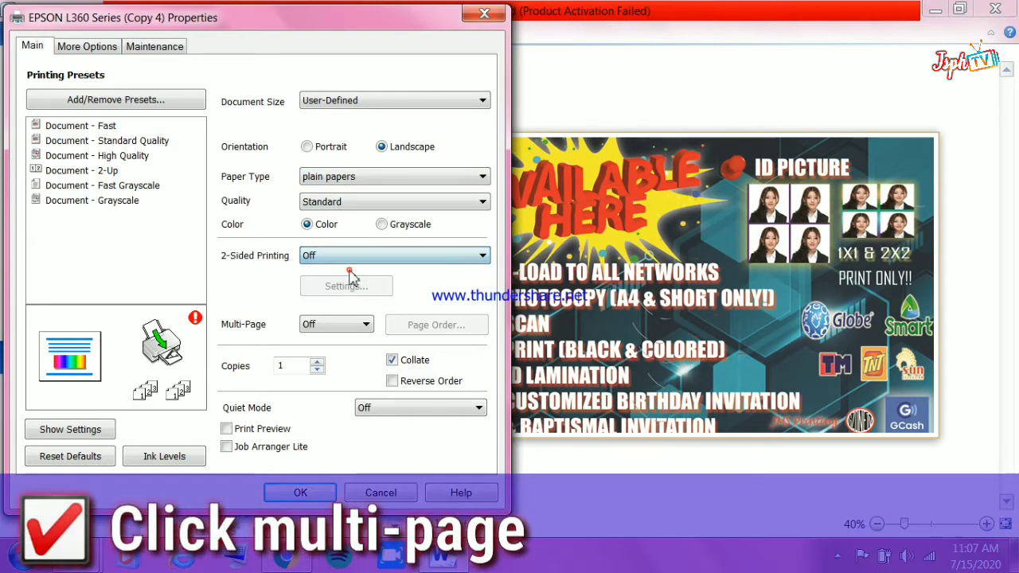
Set multi-page printing to 4x4 Poster and enable print cutting guides with overlapping alignment marks.
click(325, 335)
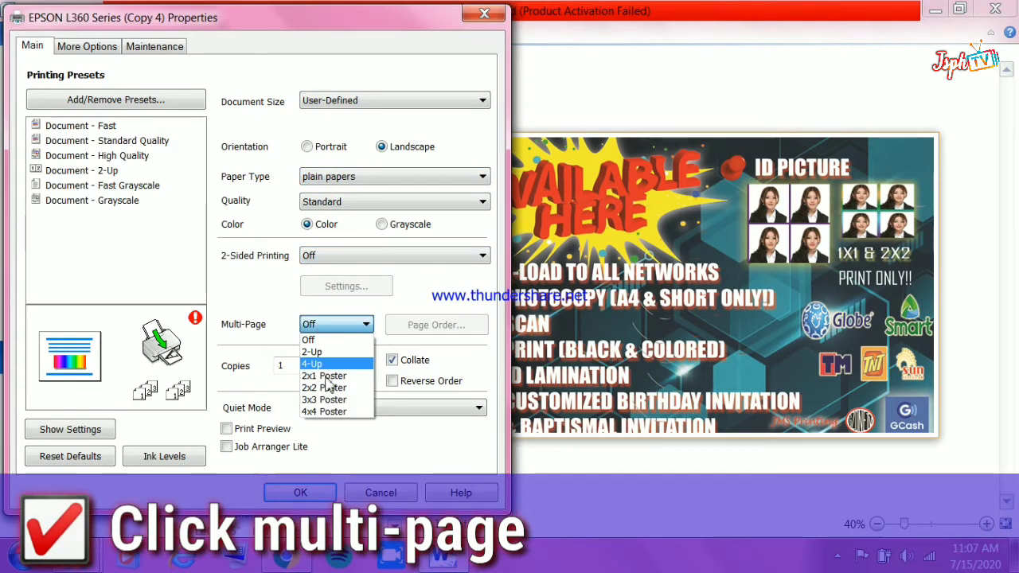
click(336, 410)
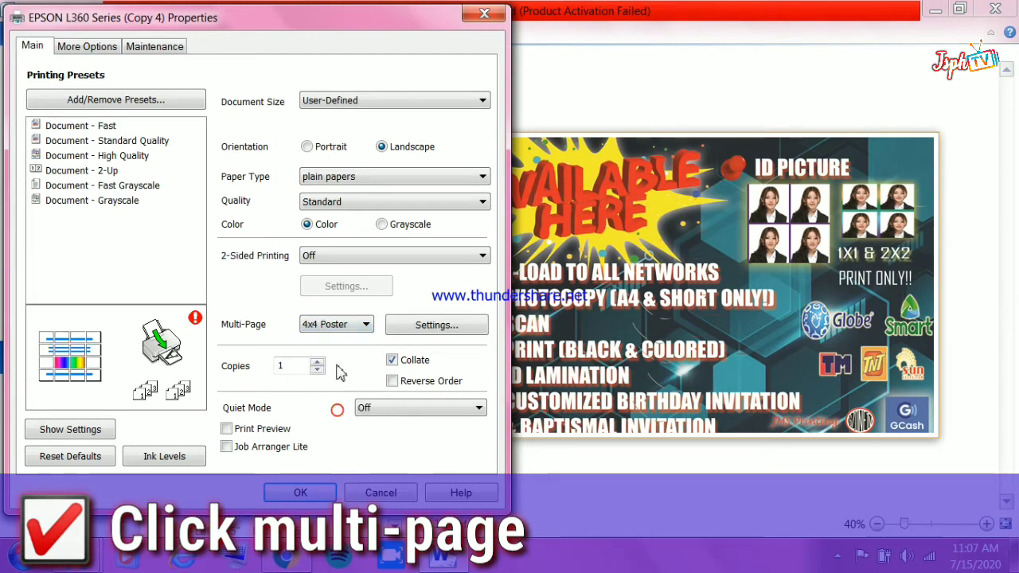
click(463, 325)
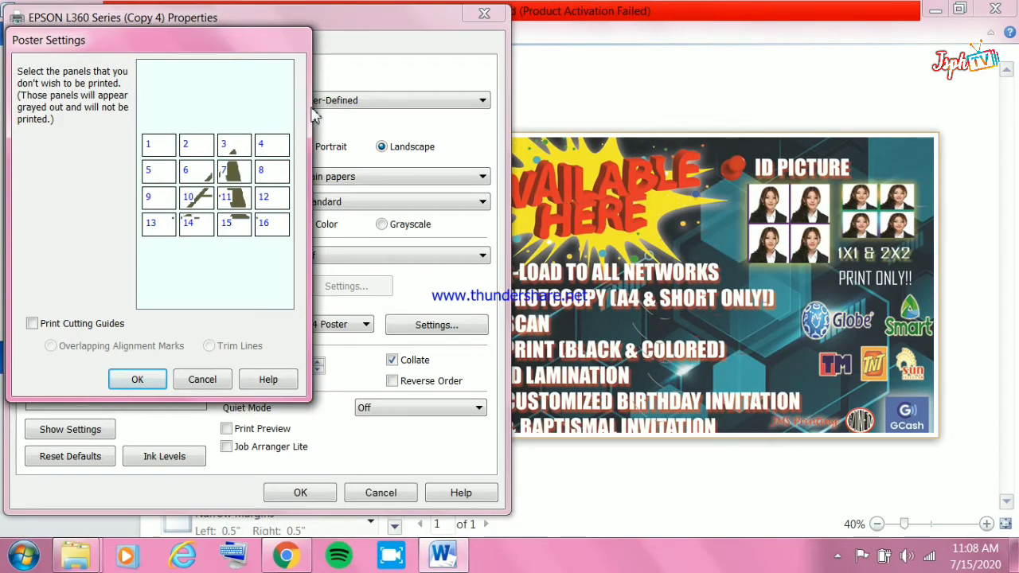
drag(234, 56, 776, 71)
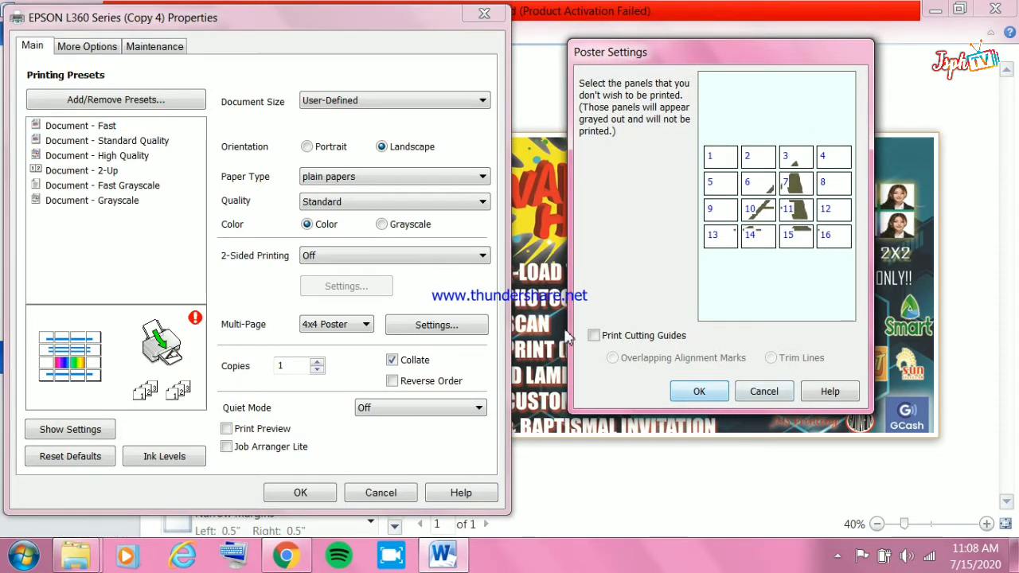
click(597, 336)
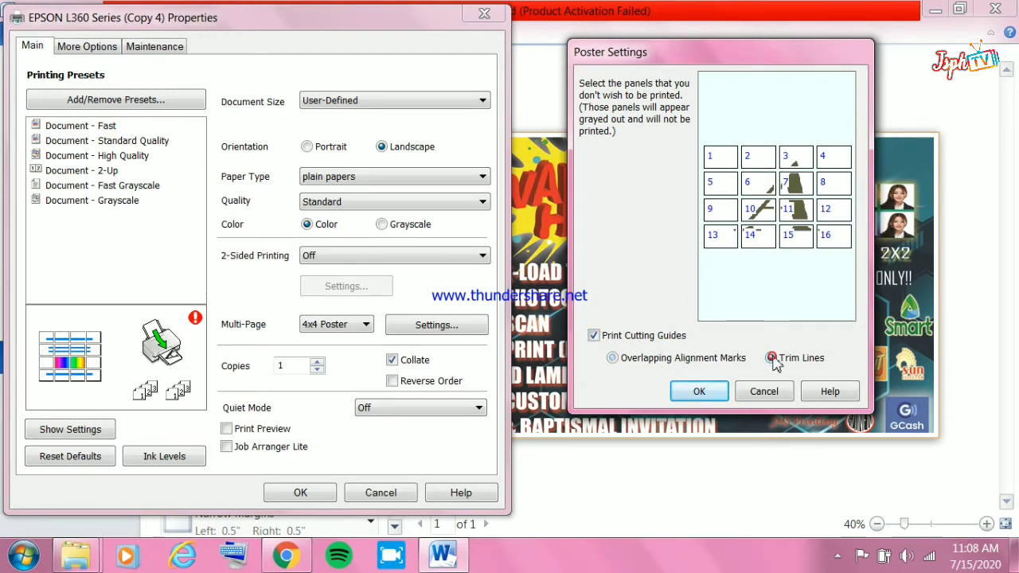
click(720, 400)
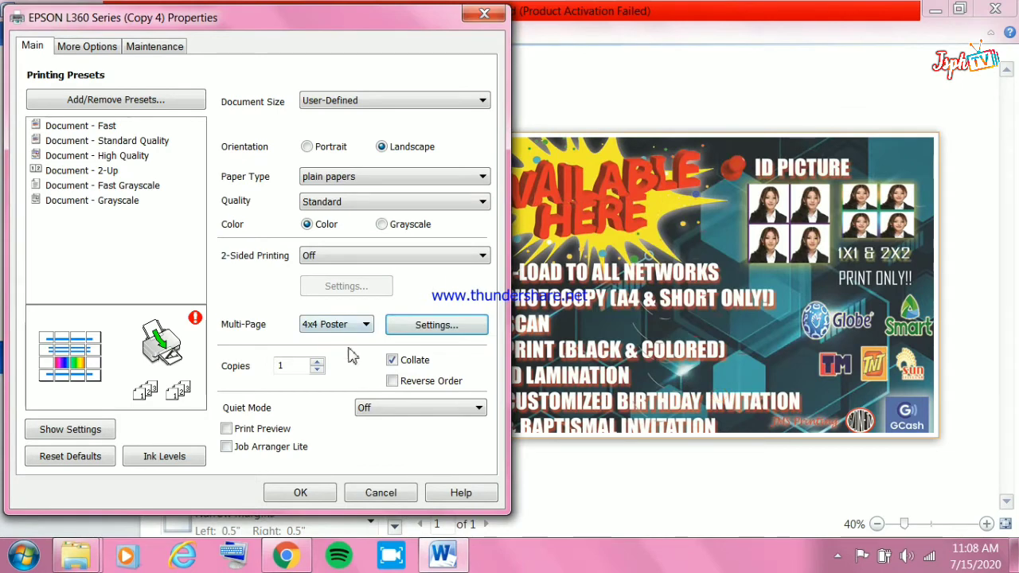
Switch the multi-page layout to 2x1 Poster.
click(344, 325)
click(347, 377)
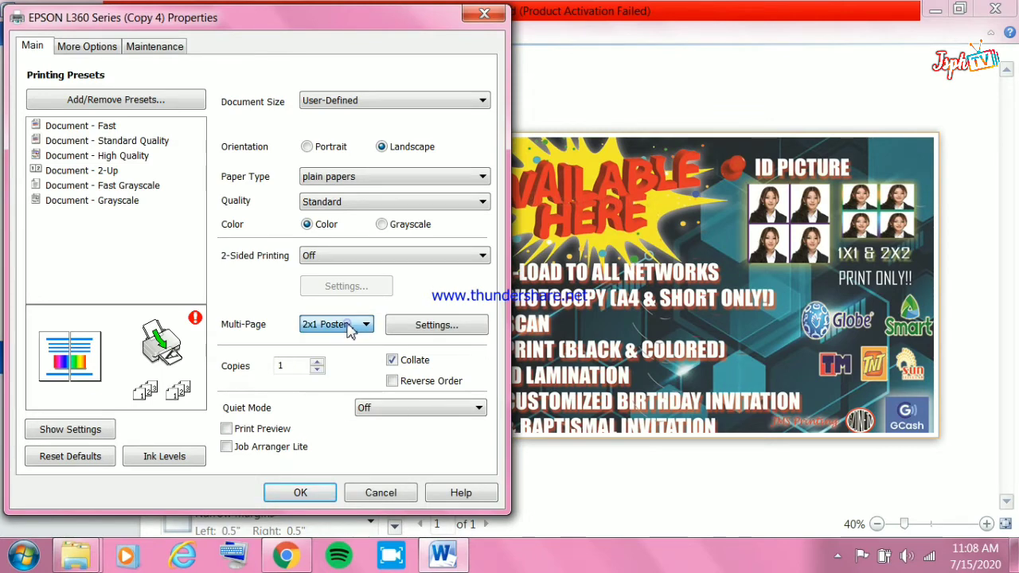
click(348, 324)
click(343, 378)
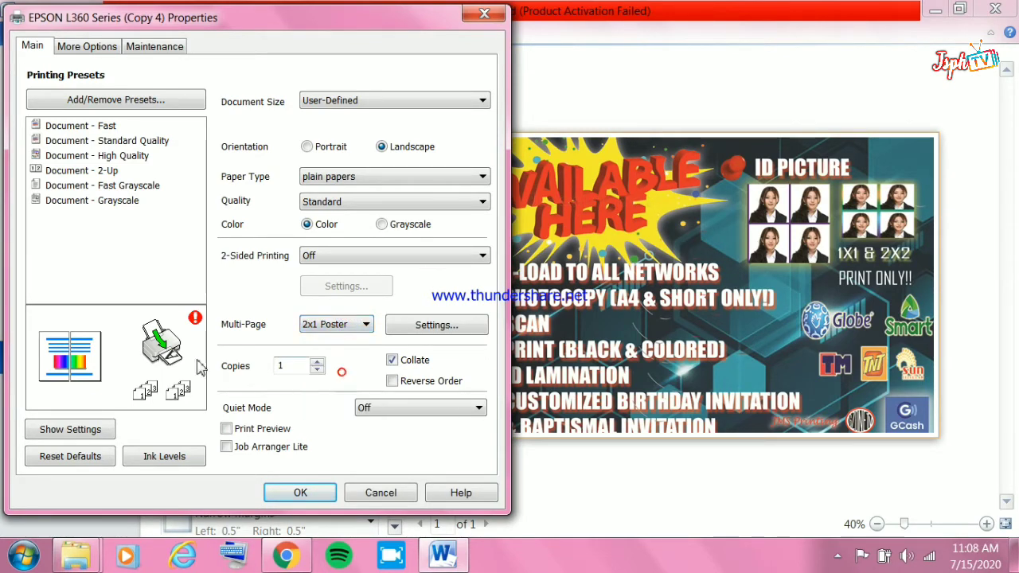
Switch the multi-page layout to 2x2 Poster and review its panel arrangement in the poster settings.
click(357, 325)
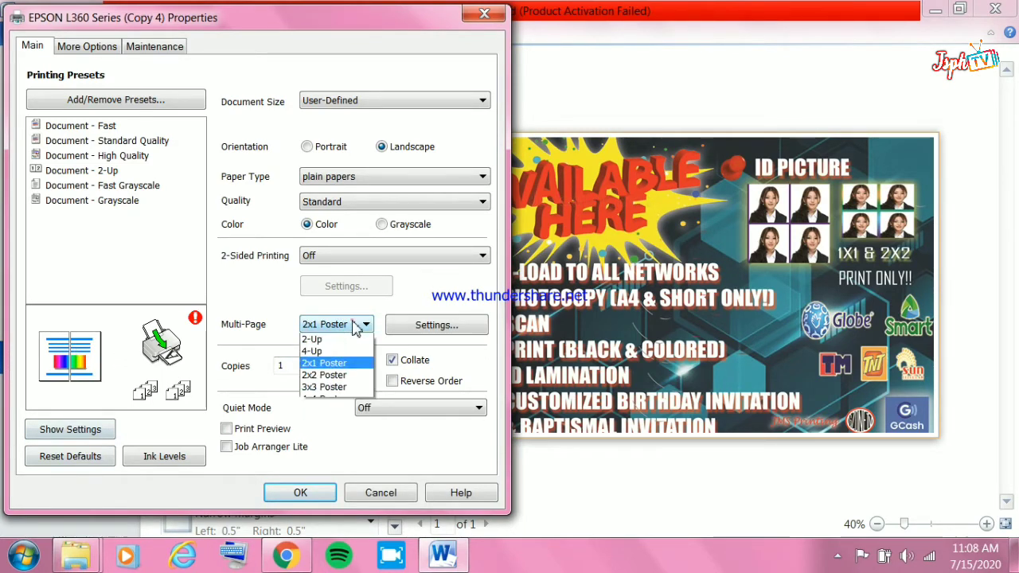
click(325, 387)
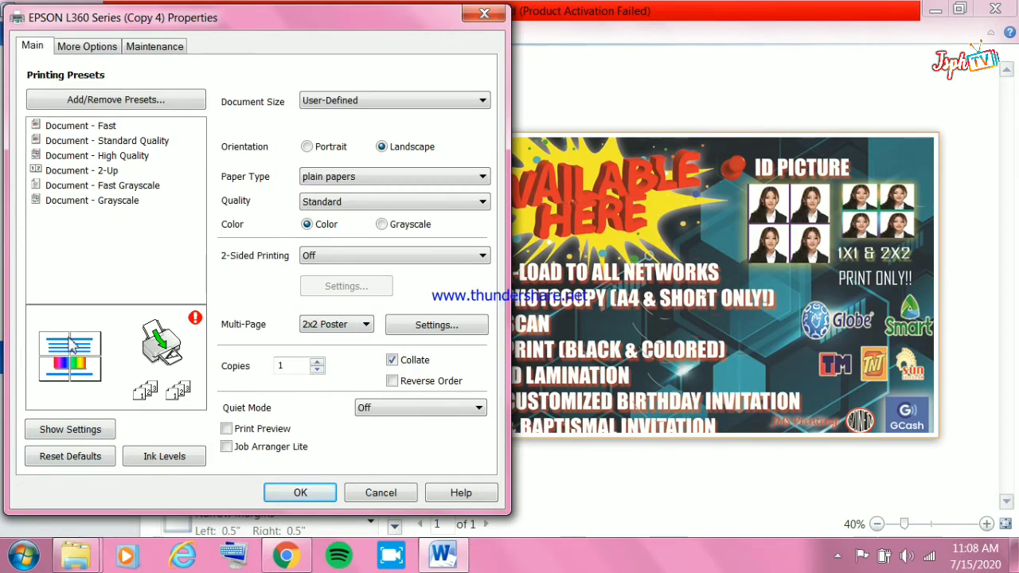
click(424, 326)
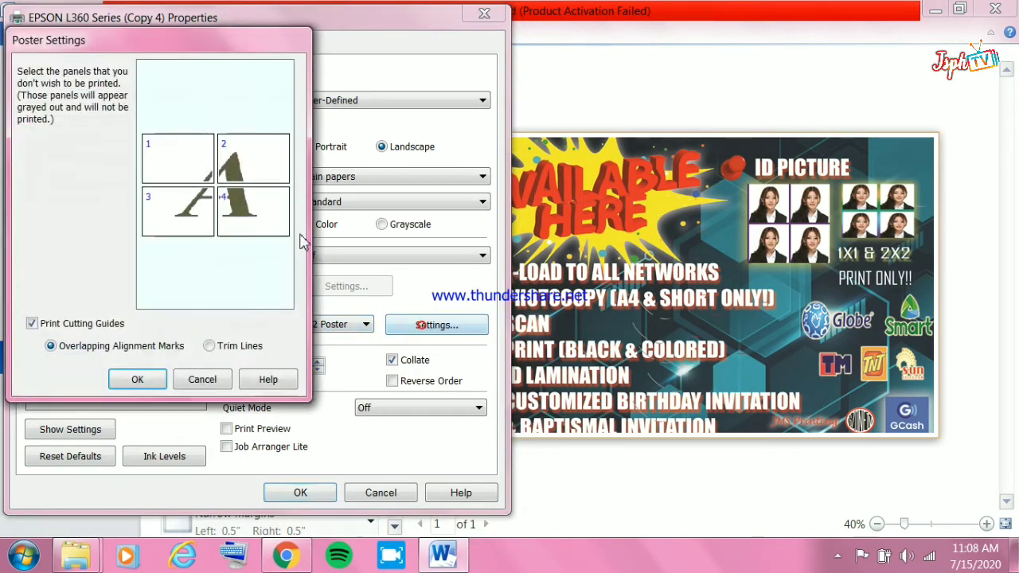
drag(176, 40, 696, 35)
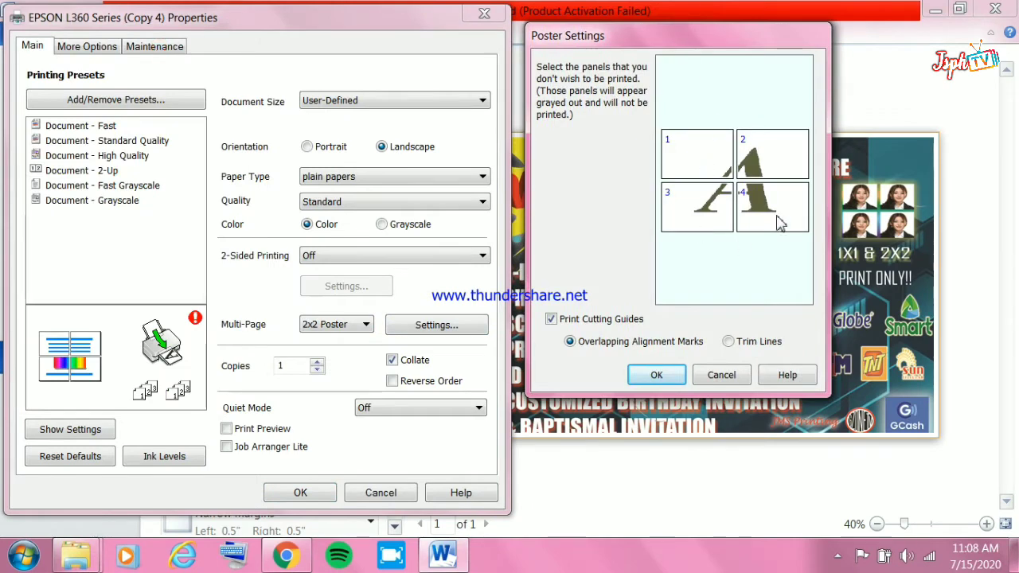
click(655, 375)
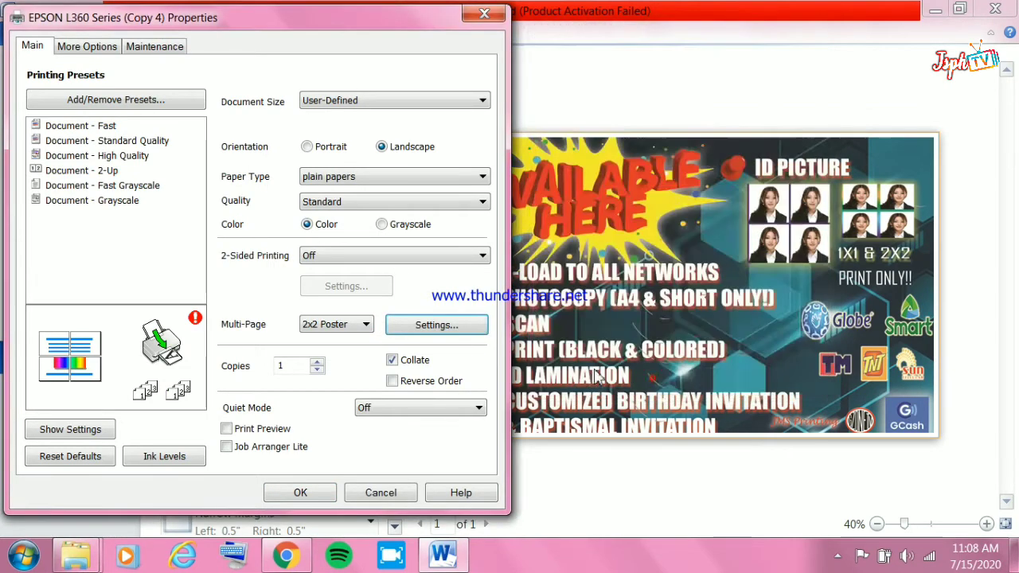
Switch the multi-page layout to 3x3 Poster and review its panel arrangement in the poster settings.
click(326, 325)
click(358, 400)
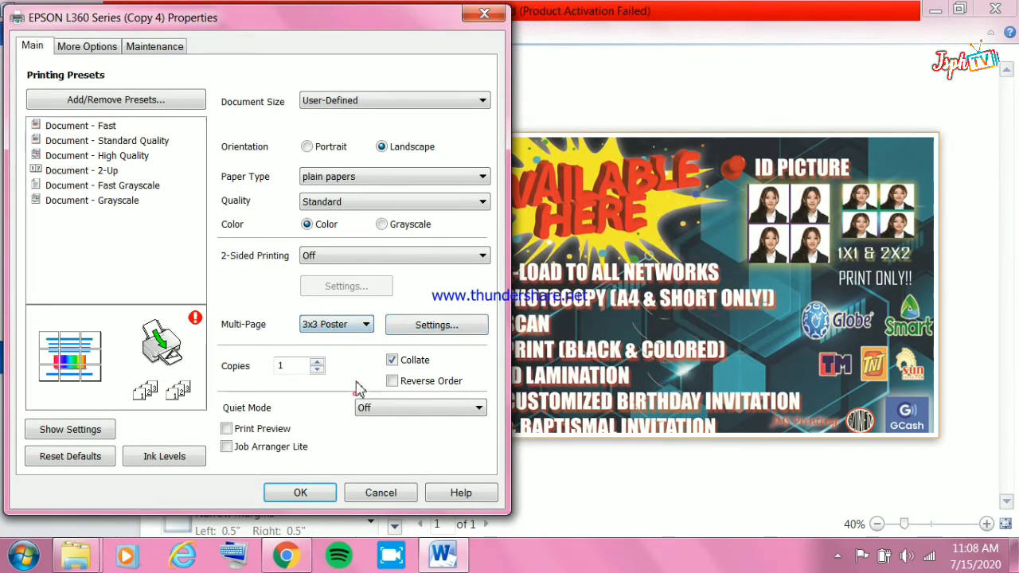
click(430, 324)
drag(157, 49, 755, 45)
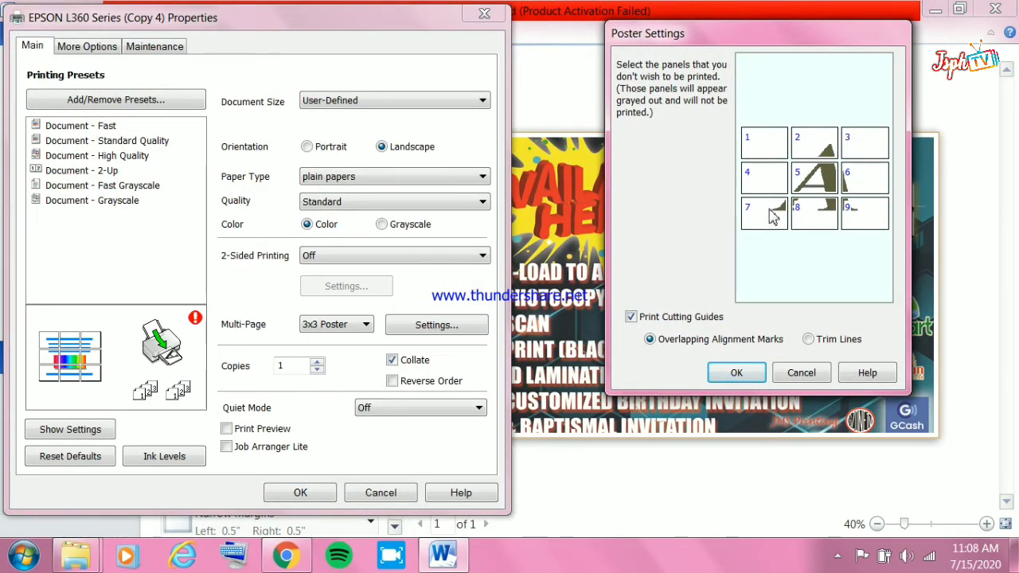
click(736, 373)
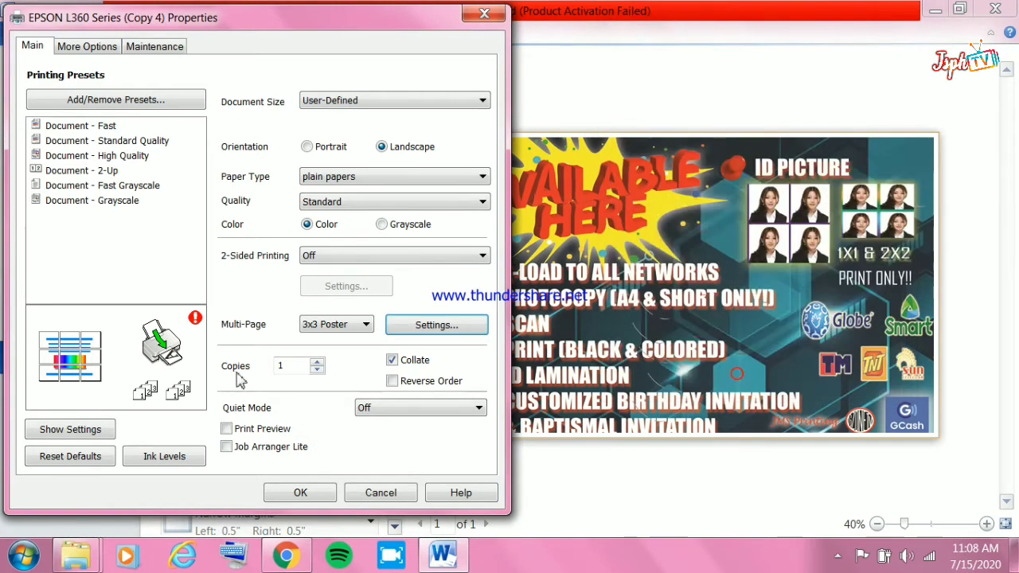
Switch the multi-page layout to 2-Up, review its page order options, and accept the printer properties.
click(319, 329)
click(316, 348)
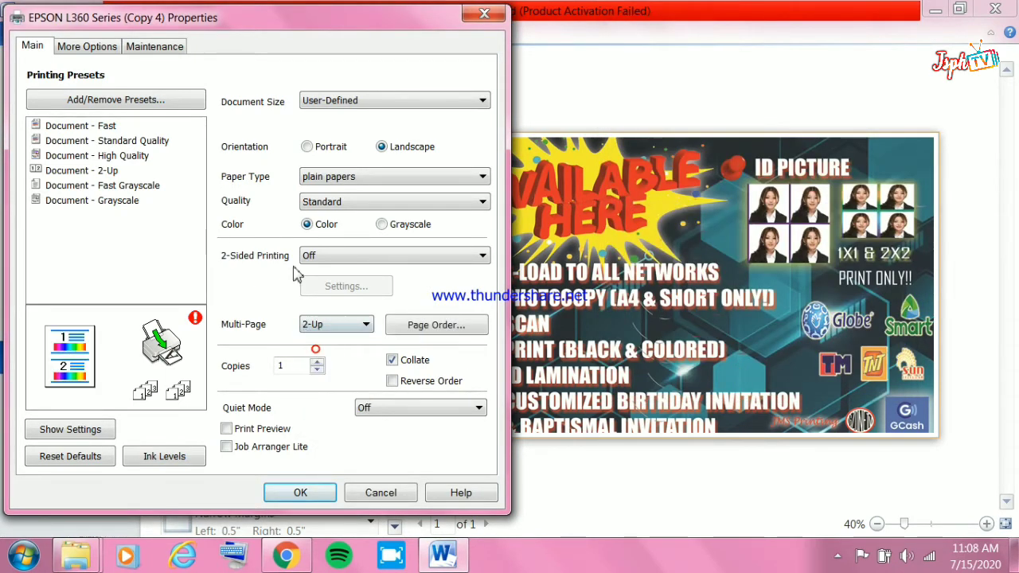
click(415, 331)
drag(123, 44, 748, 88)
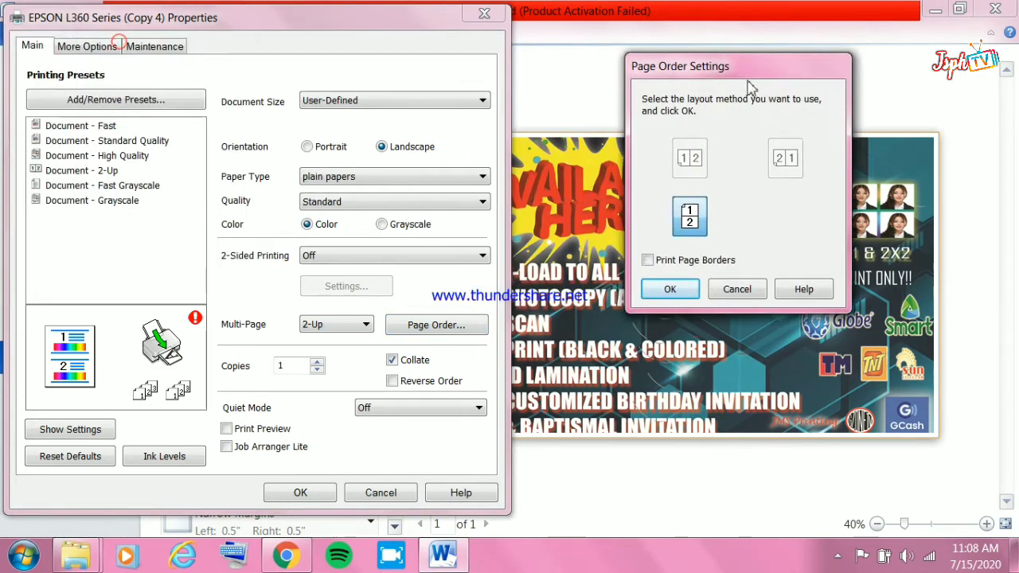
click(737, 291)
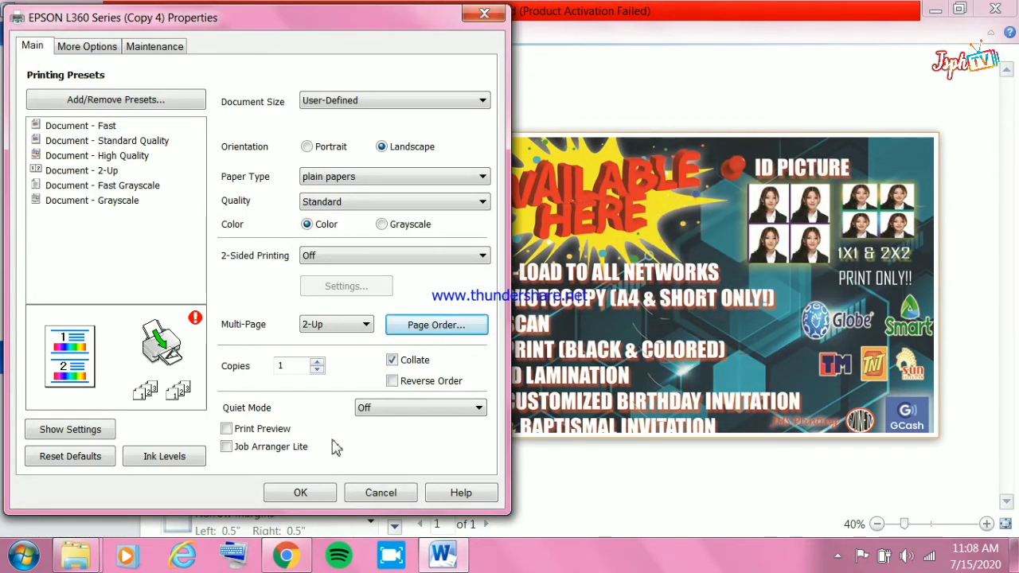
click(300, 493)
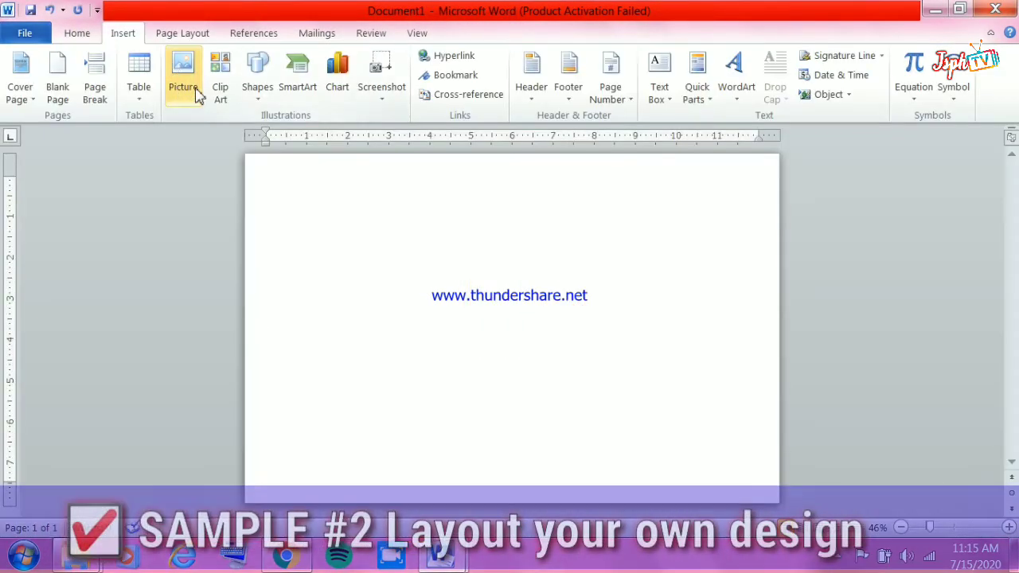
Insert the pngtree-happy-birthday-background picture from the birthday folder into the blank document.
click(193, 94)
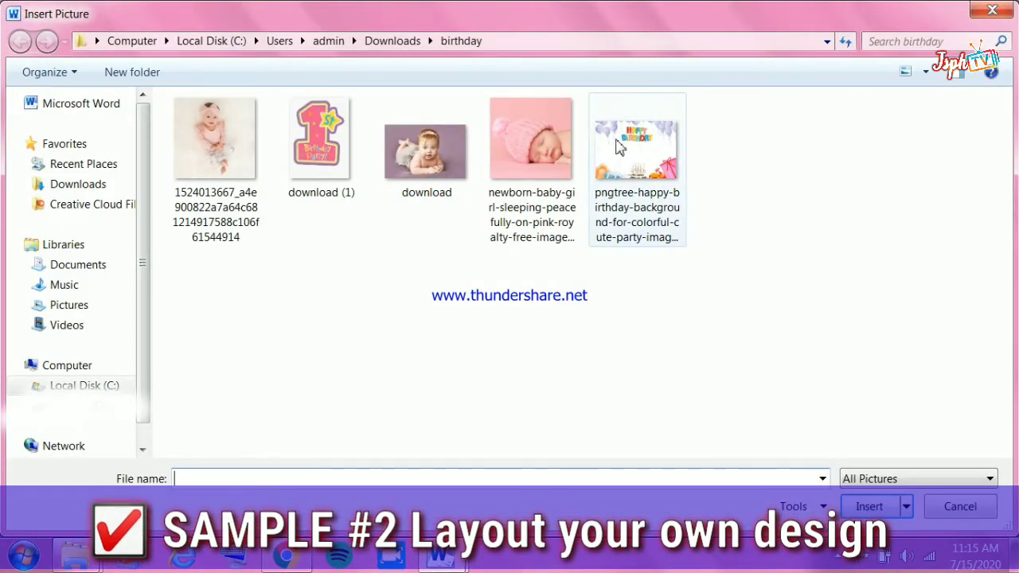
click(633, 185)
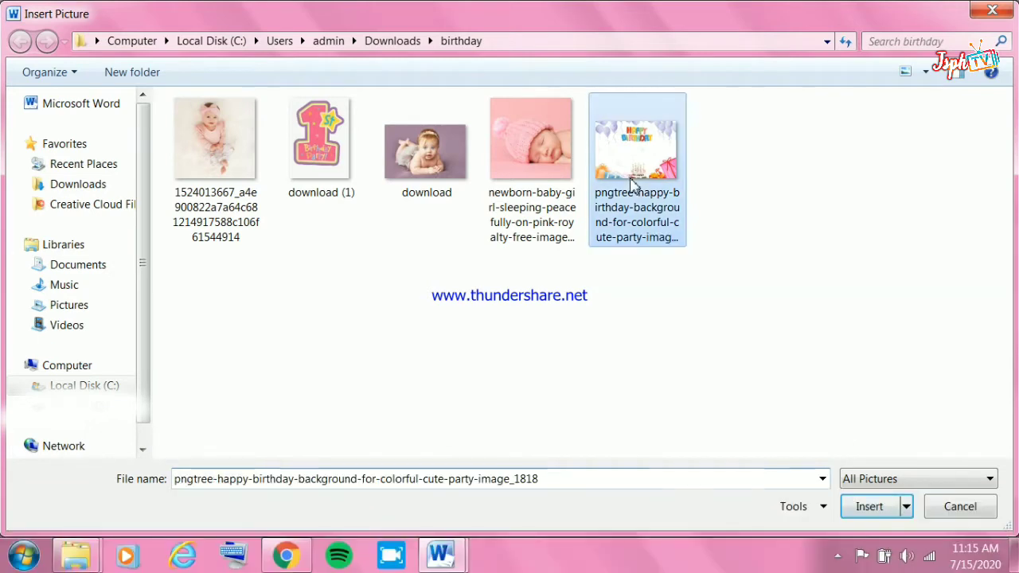
click(868, 508)
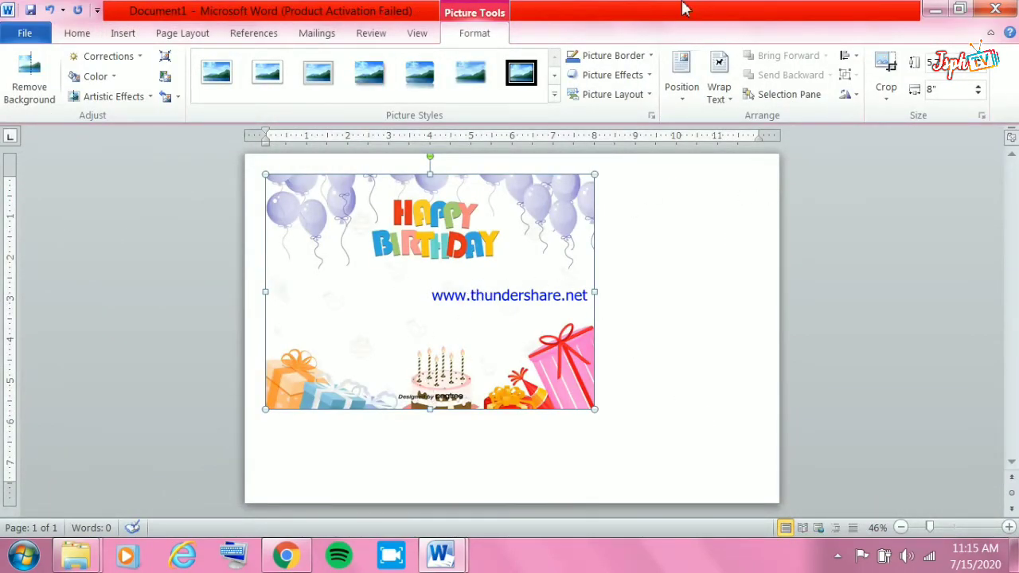
Set the birthday background's text wrapping to In Front of Text and enlarge it to 13" wide to cover the page.
click(719, 83)
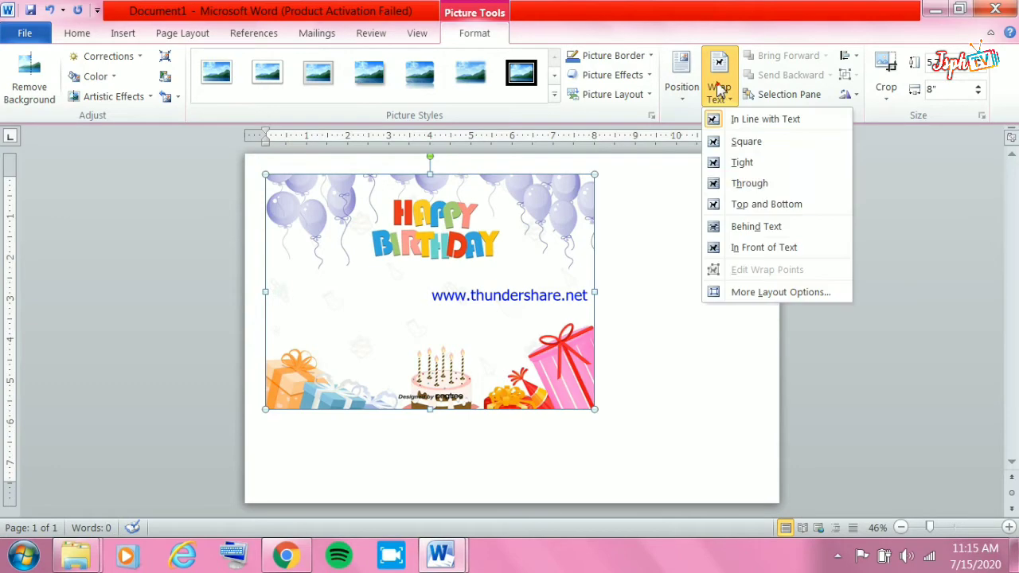
click(776, 249)
drag(428, 318, 395, 284)
drag(574, 388, 784, 438)
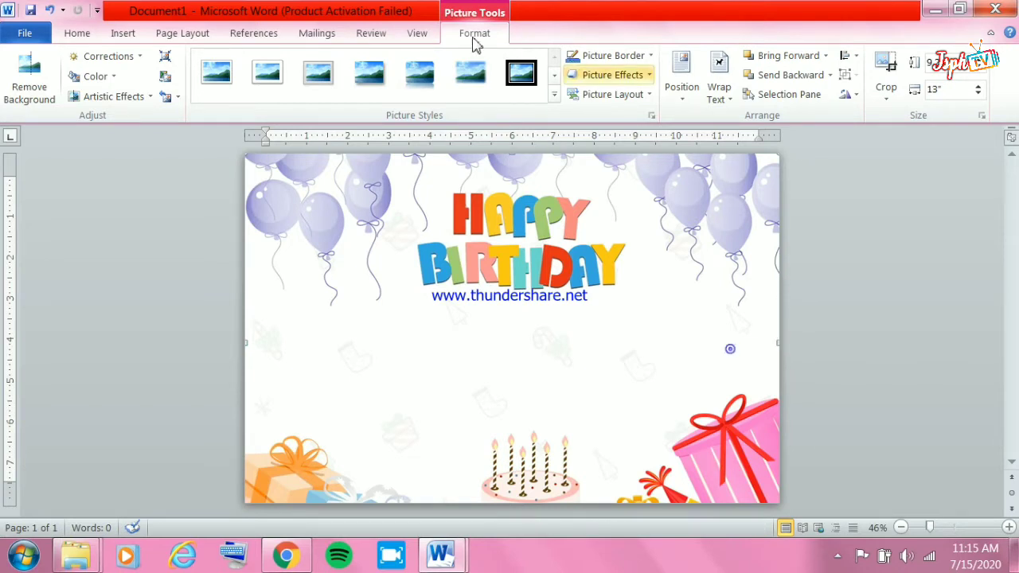
Insert the "download (1)" picture of the number 1 birthday sign from the birthday folder.
click(123, 33)
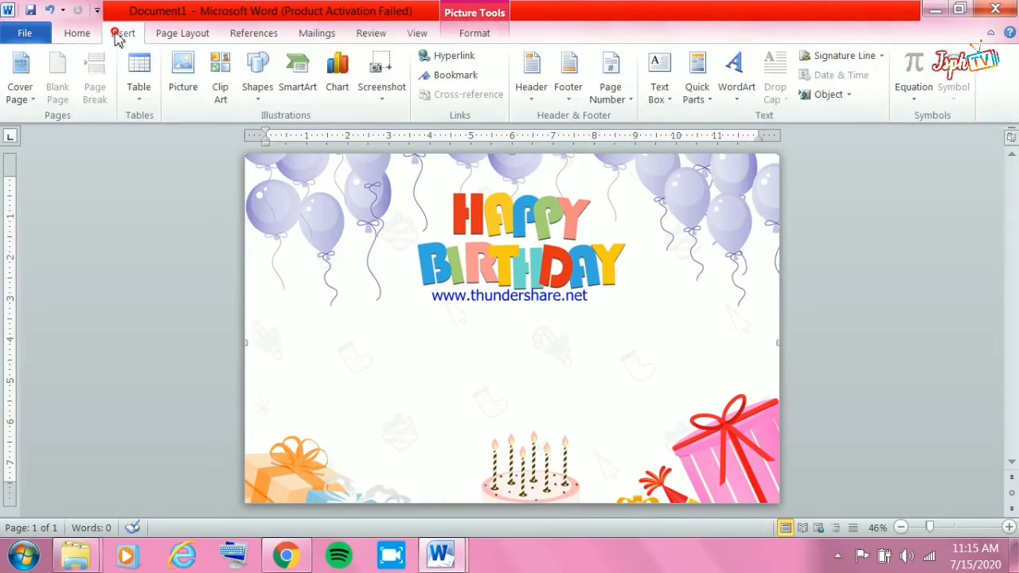
click(185, 67)
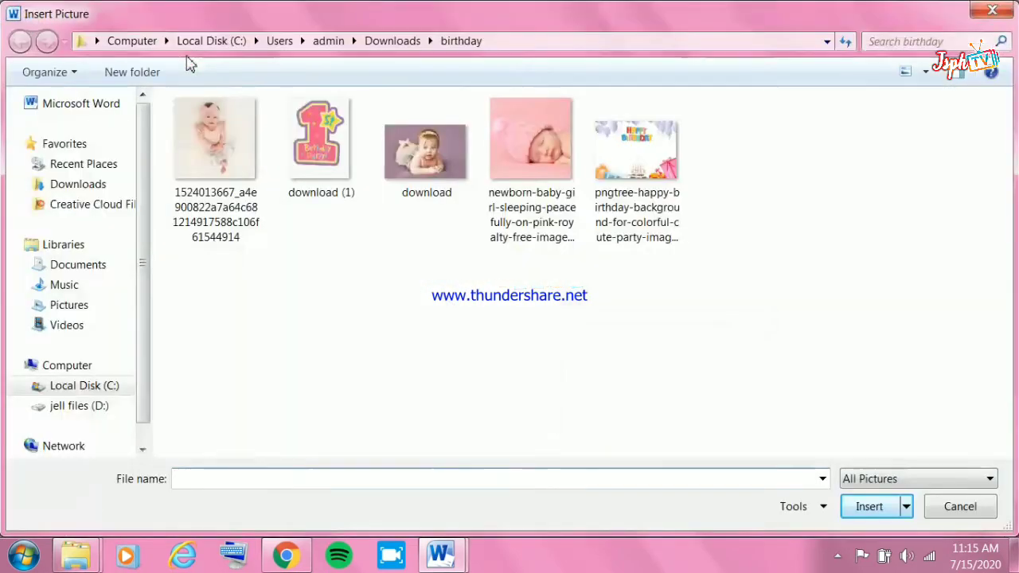
click(325, 131)
click(880, 513)
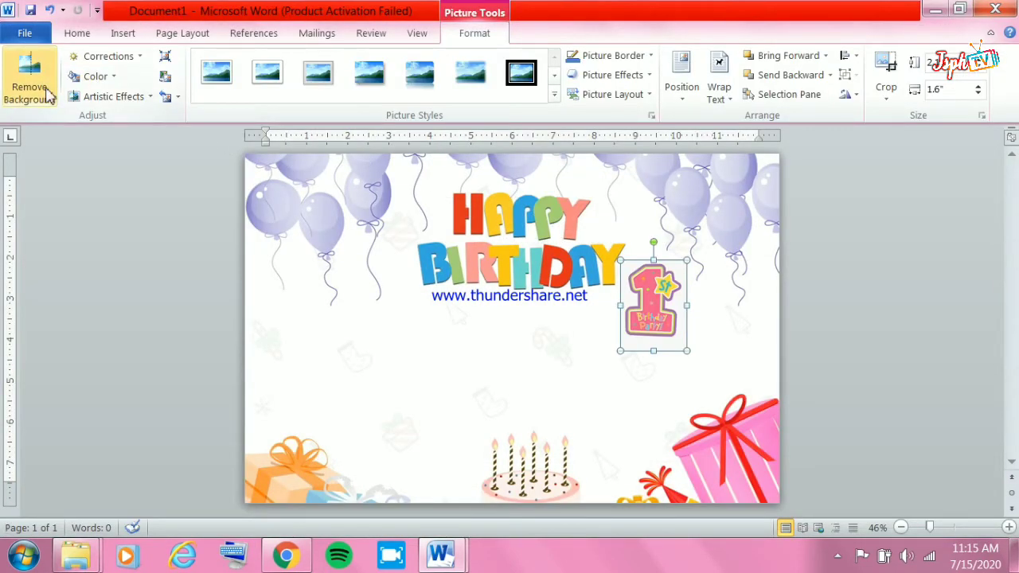
Remove the background of the number 1 picture, extending the kept area upward to include the top of the number.
click(33, 76)
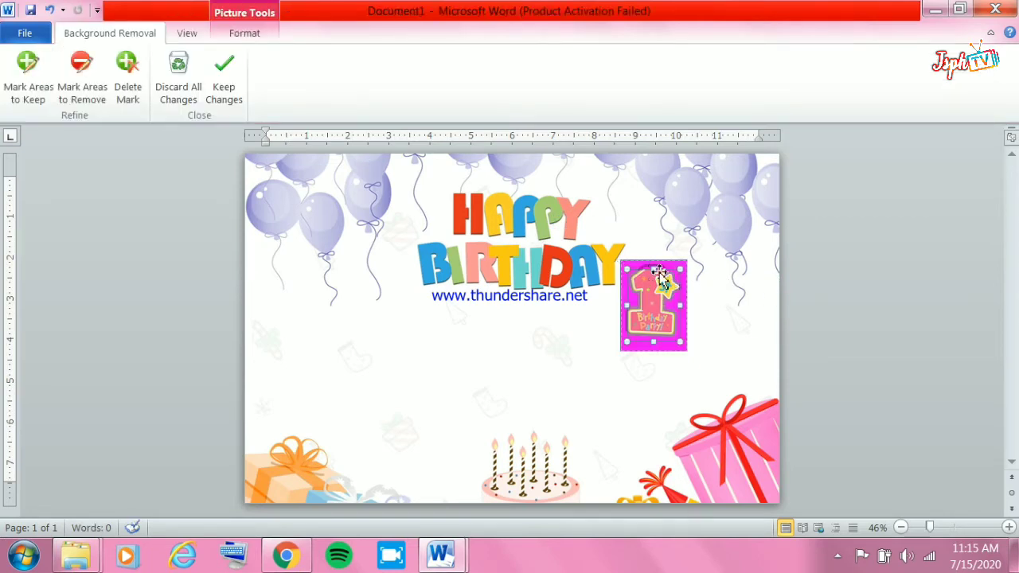
drag(929, 526, 948, 526)
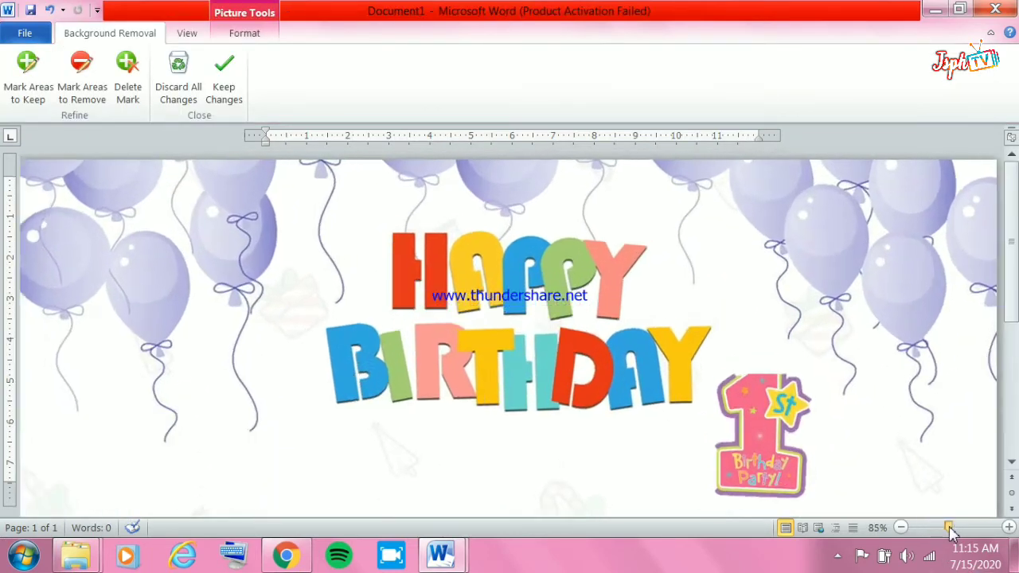
scroll(839, 458, down, 1)
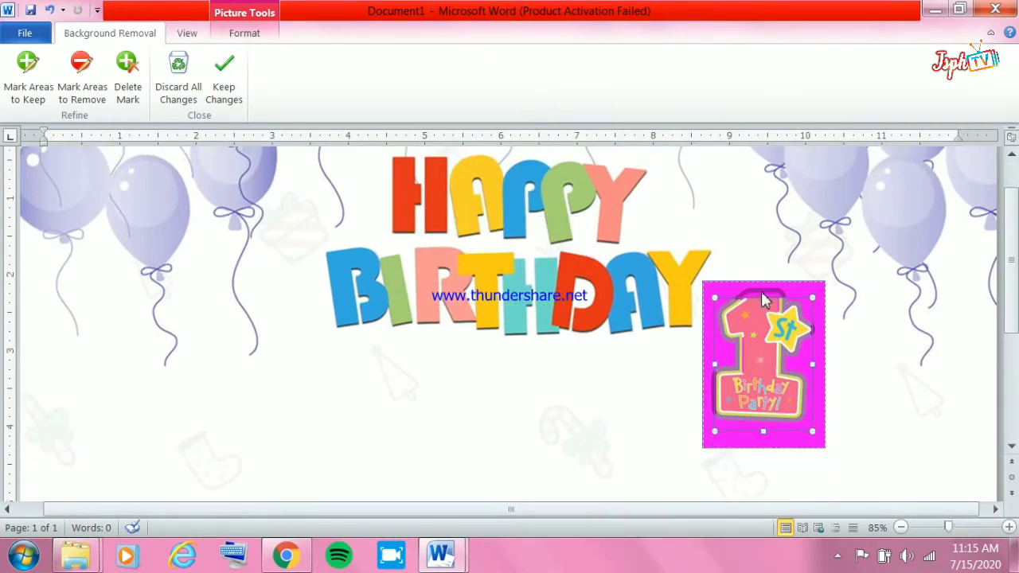
drag(762, 297, 764, 283)
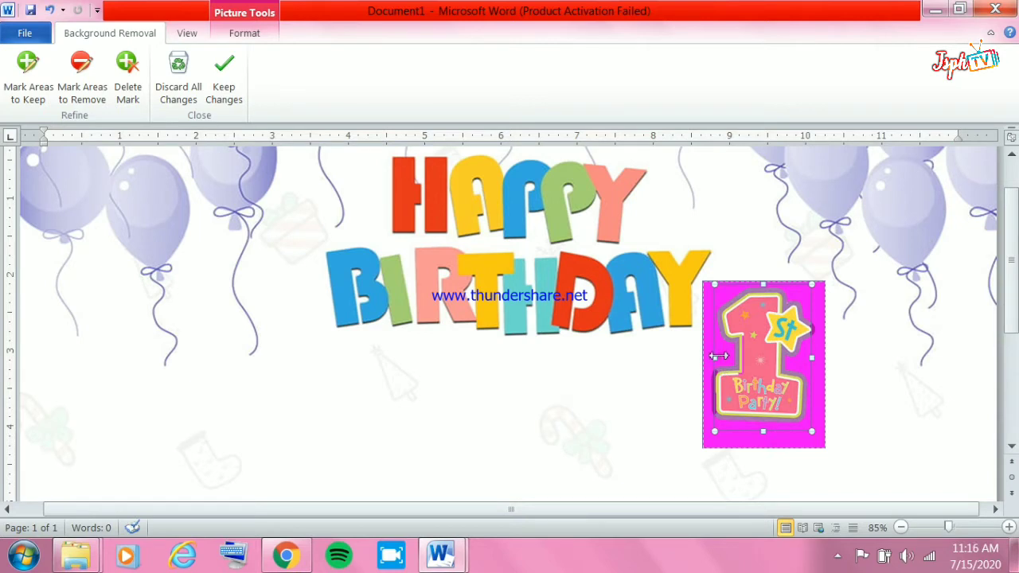
click(685, 354)
Enlarge the number 1 picture to about 3.29" wide and center it between the Happy Birthday heading and the cake.
drag(427, 323, 477, 393)
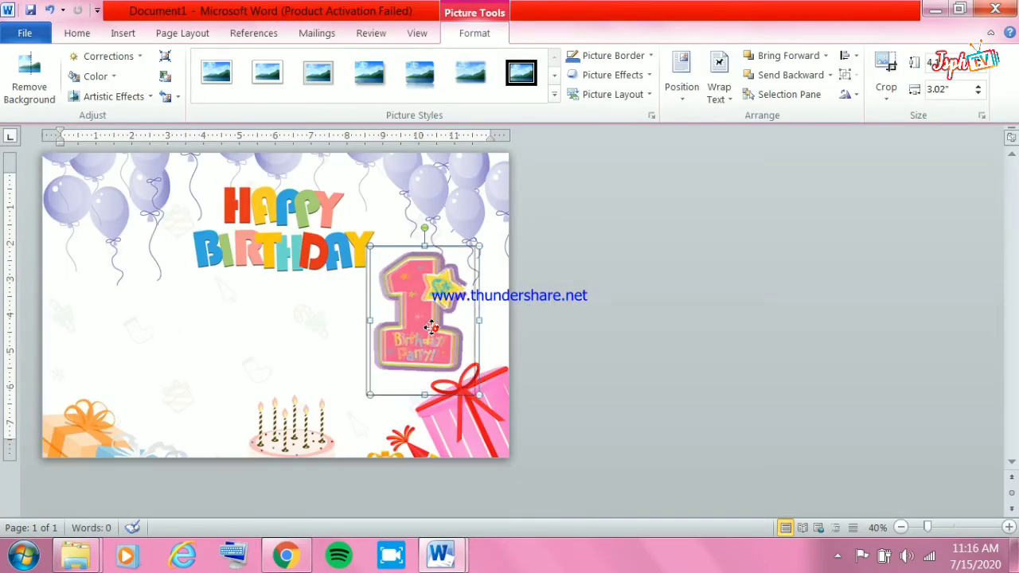
drag(435, 327, 301, 359)
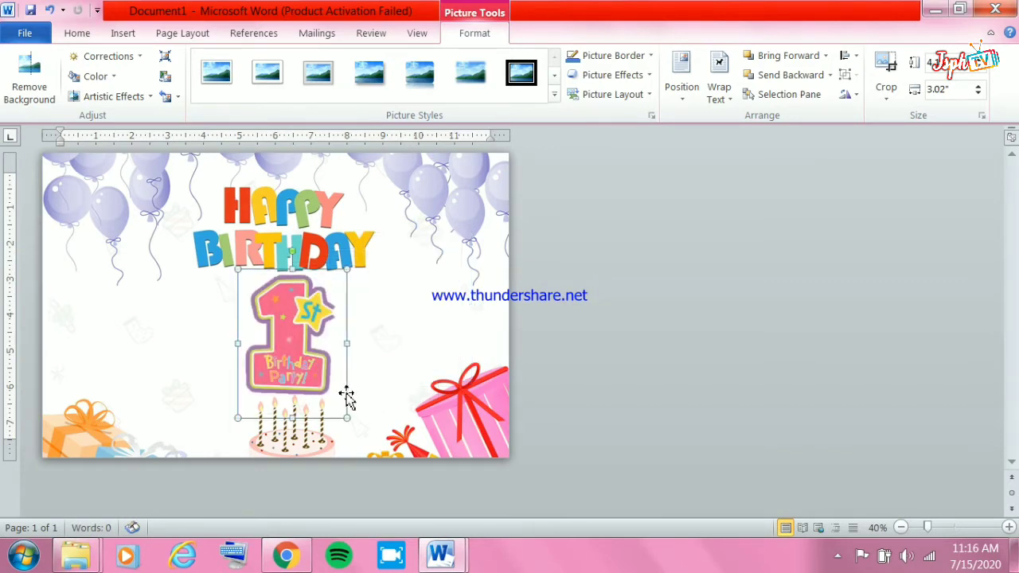
drag(349, 418, 357, 430)
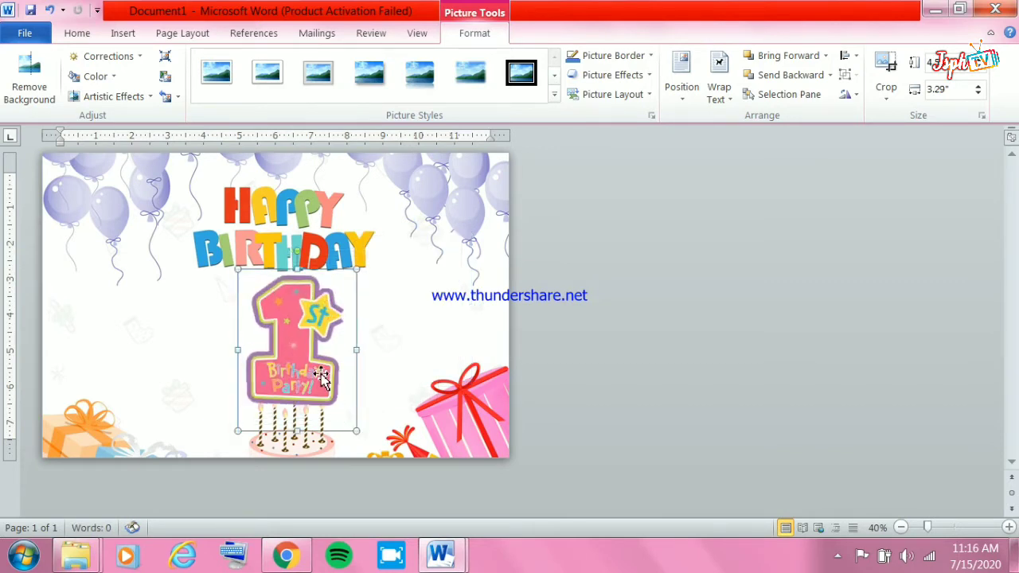
drag(314, 362, 327, 376)
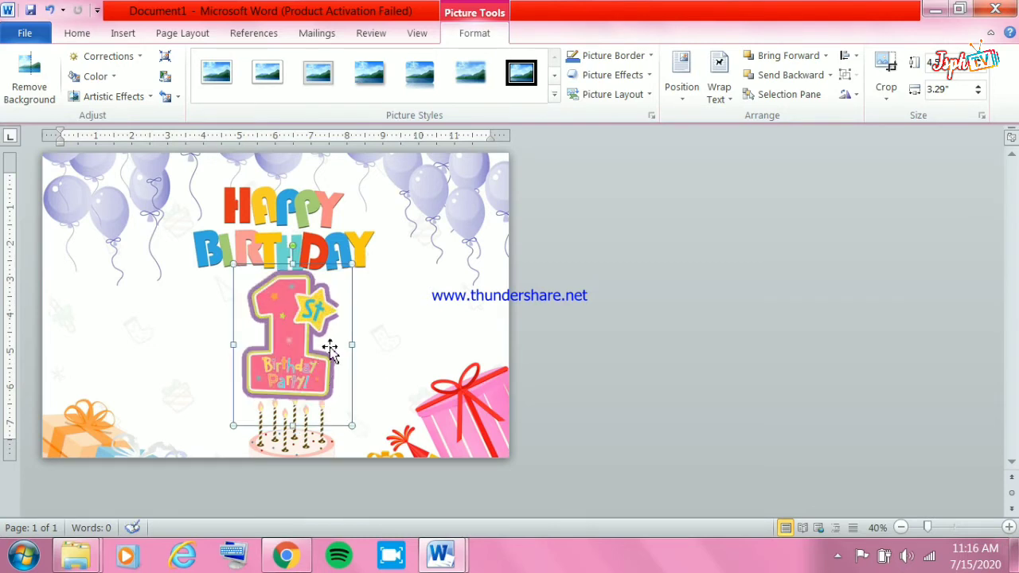
click(123, 33)
click(183, 76)
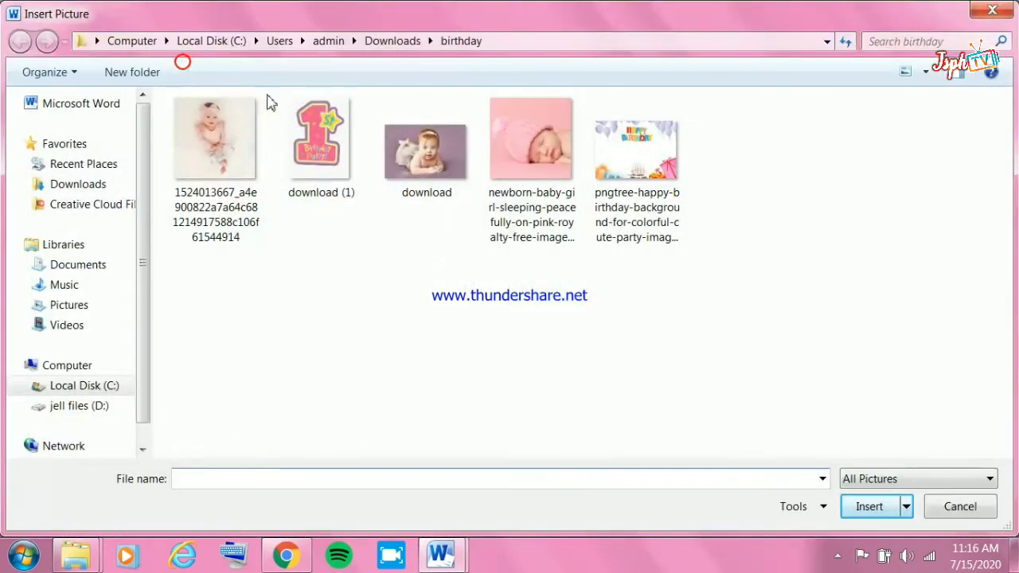
click(208, 131)
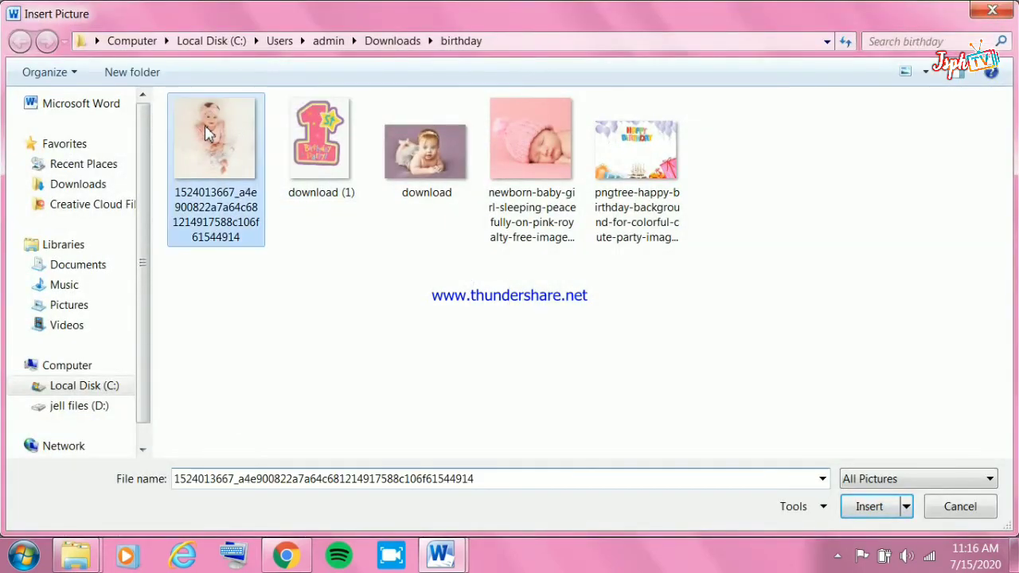
click(869, 506)
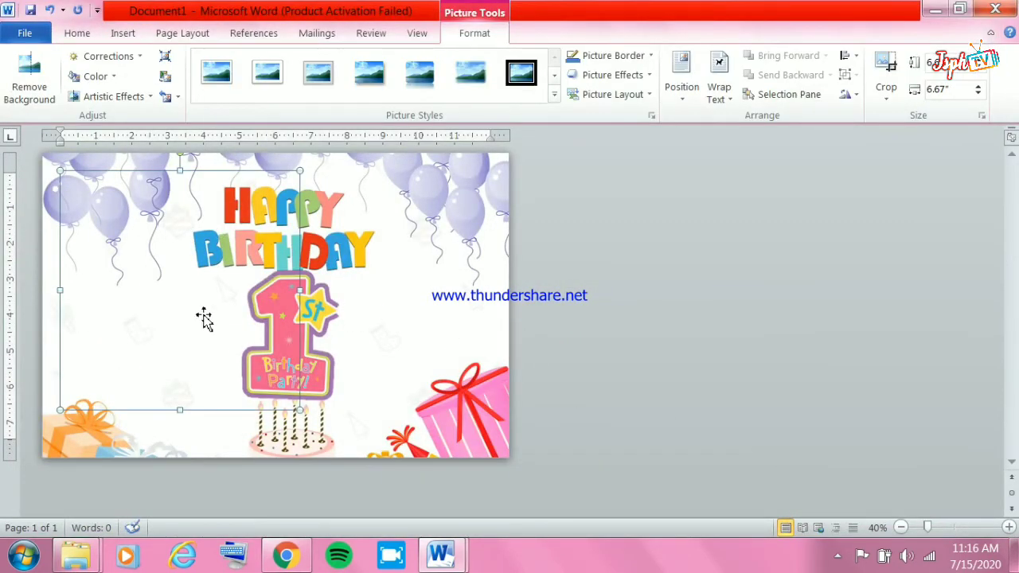
Set the baby photo to In Front of Text, shrink it to about 4.13" wide, and place it left of the number 1.
click(718, 94)
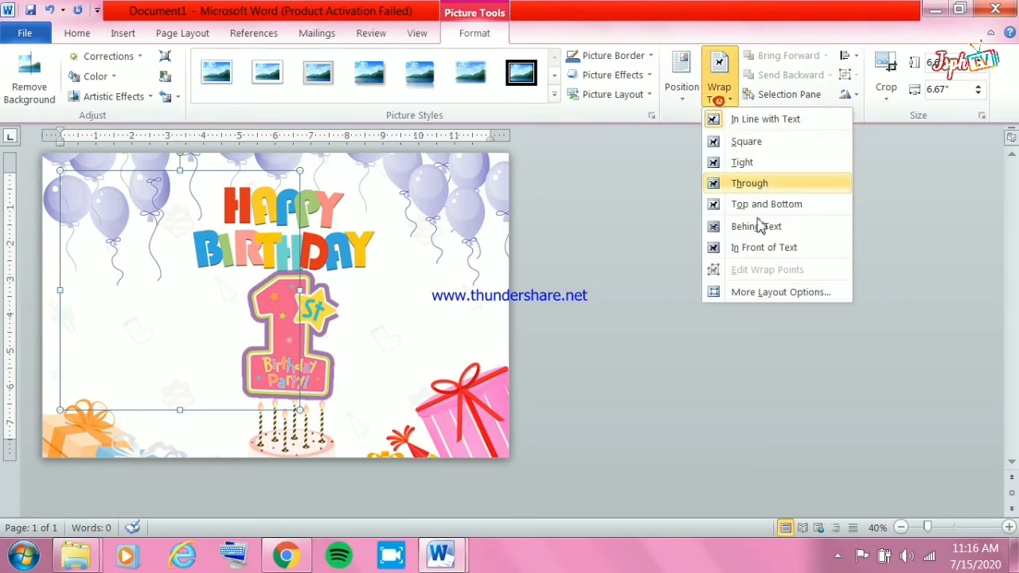
click(764, 247)
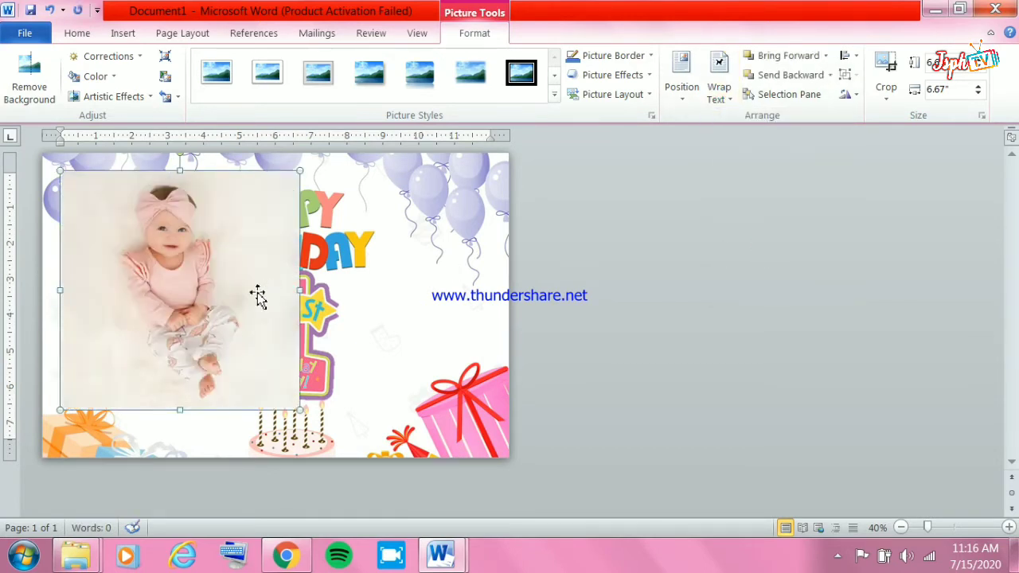
drag(232, 308, 232, 318)
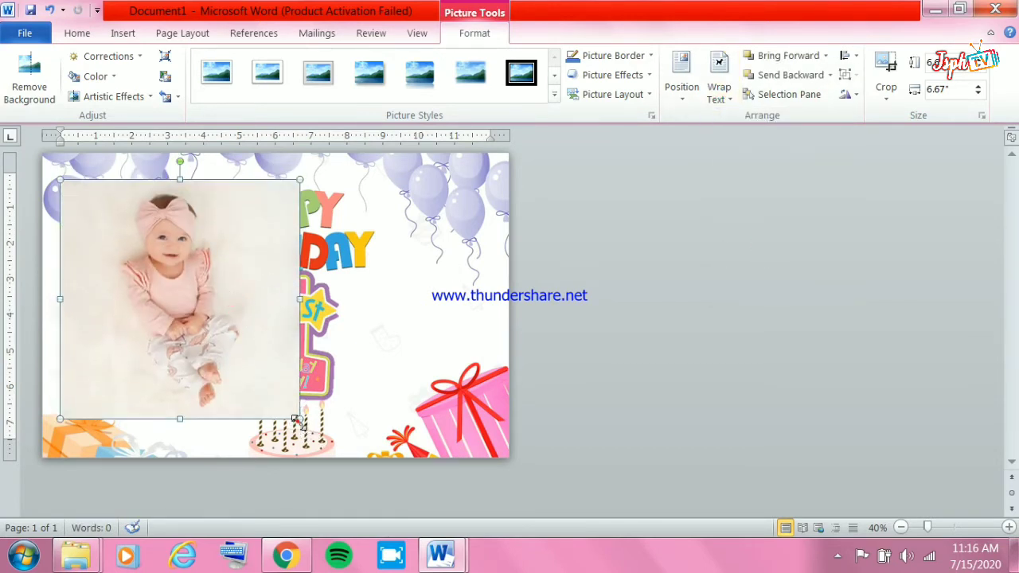
drag(290, 414, 200, 322)
drag(146, 263, 160, 337)
Tilt the baby photo left of the number 1 clockwise and shrink it to about 3.43" wide.
click(131, 235)
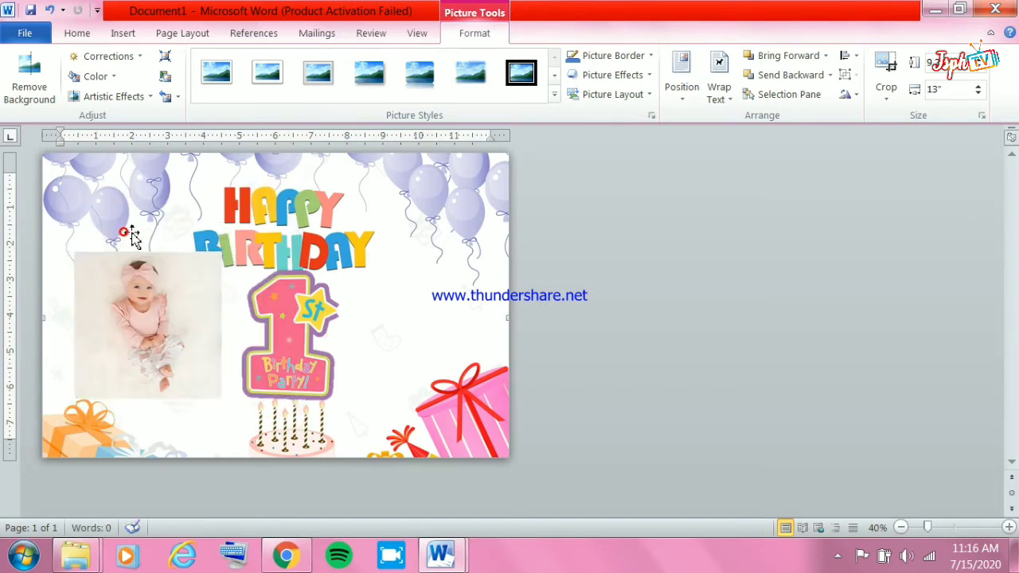
click(160, 266)
drag(148, 232, 178, 232)
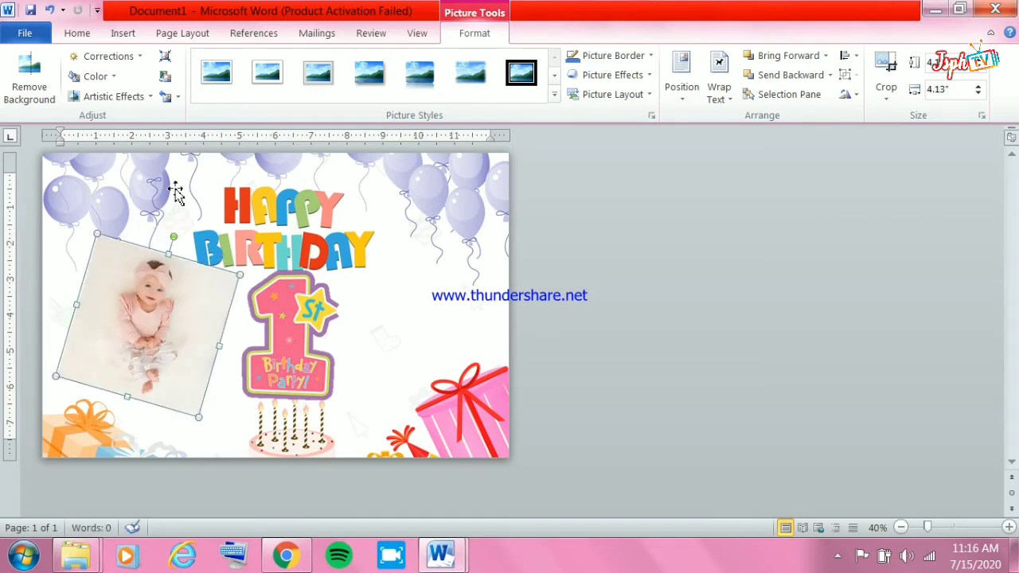
click(39, 68)
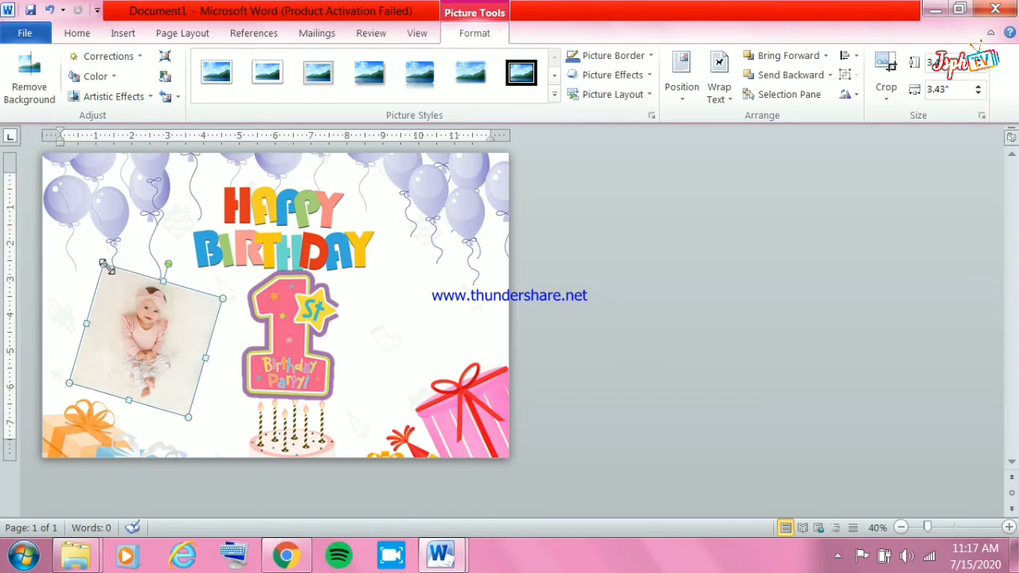
drag(104, 264, 106, 263)
Insert the "download" photo of the baby on a purple background from the birthday folder.
click(187, 73)
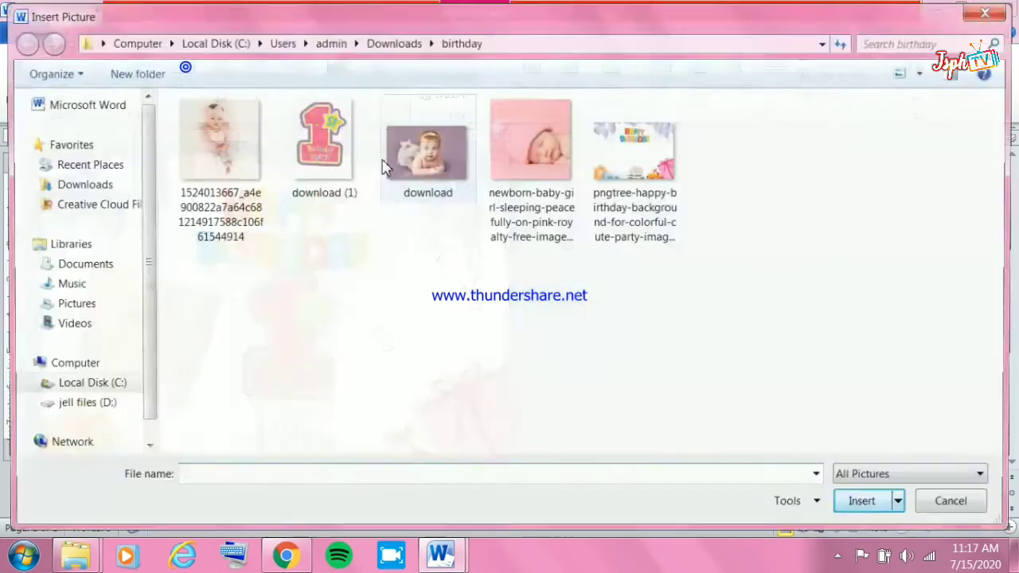
click(442, 175)
click(858, 506)
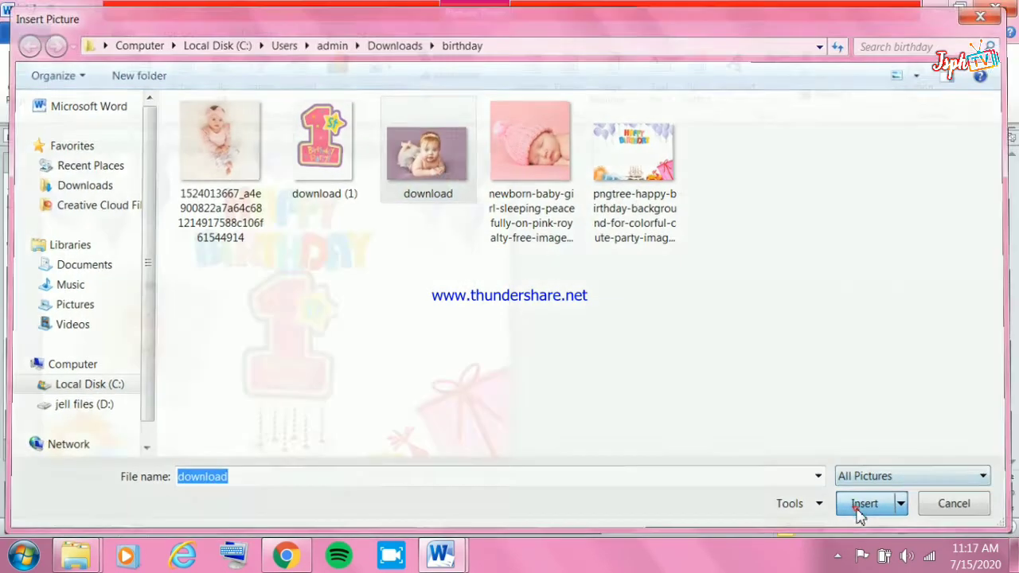
Insert the newborn-baby-girl-sleeping photo and position it, about 2.02" wide, just left of the birthday cake.
click(80, 32)
click(123, 35)
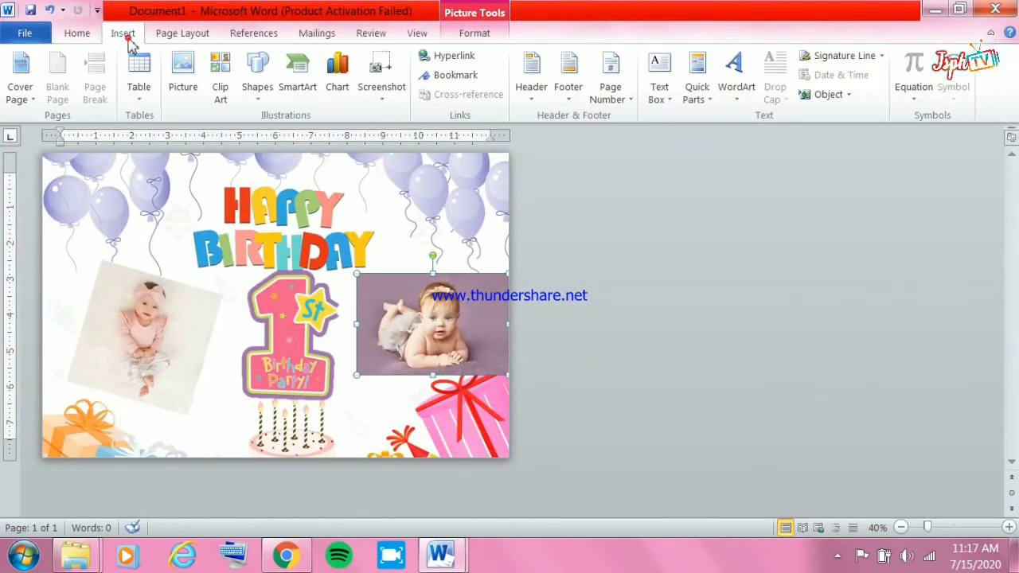
click(180, 68)
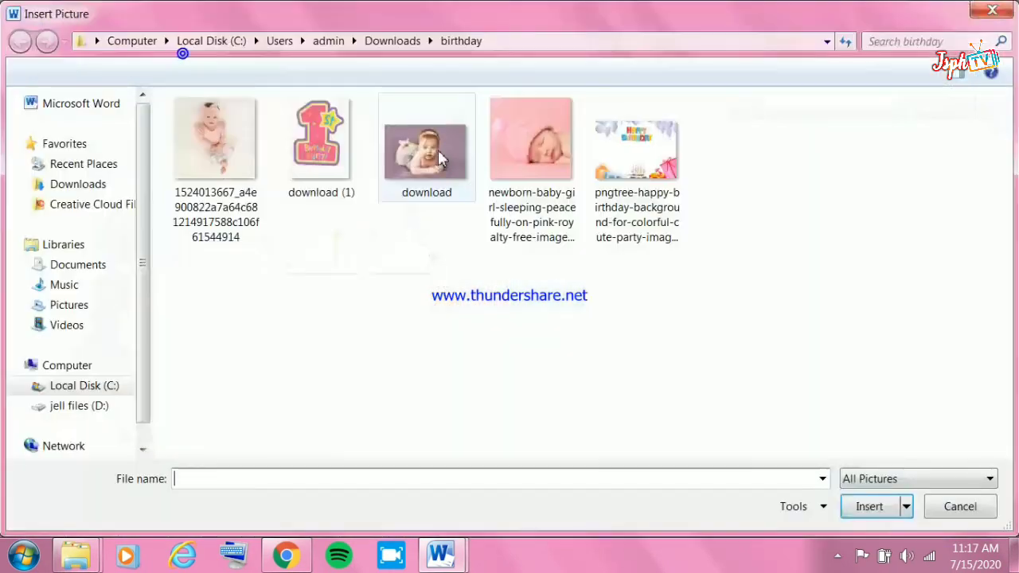
click(503, 188)
click(865, 506)
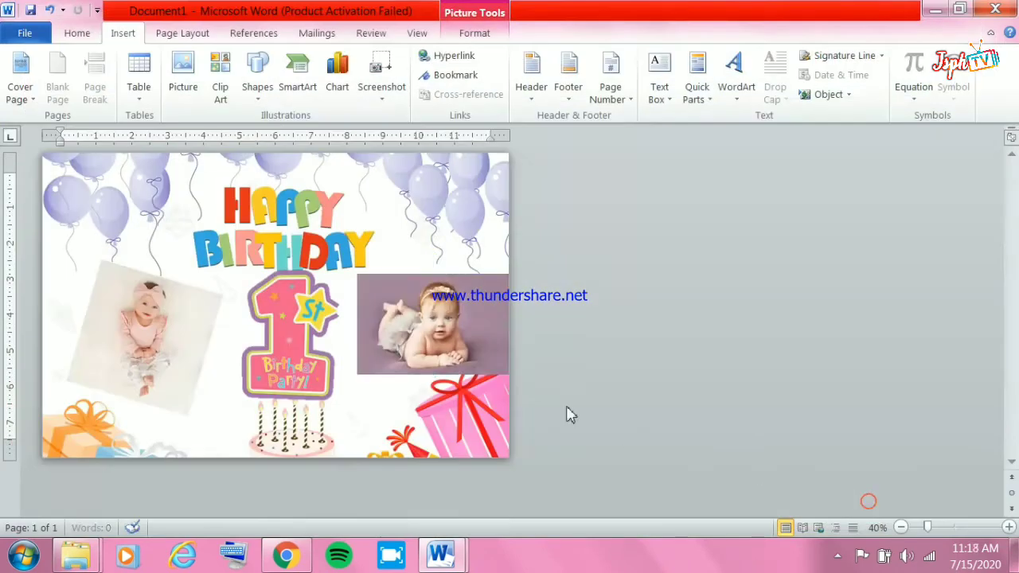
drag(243, 422, 206, 424)
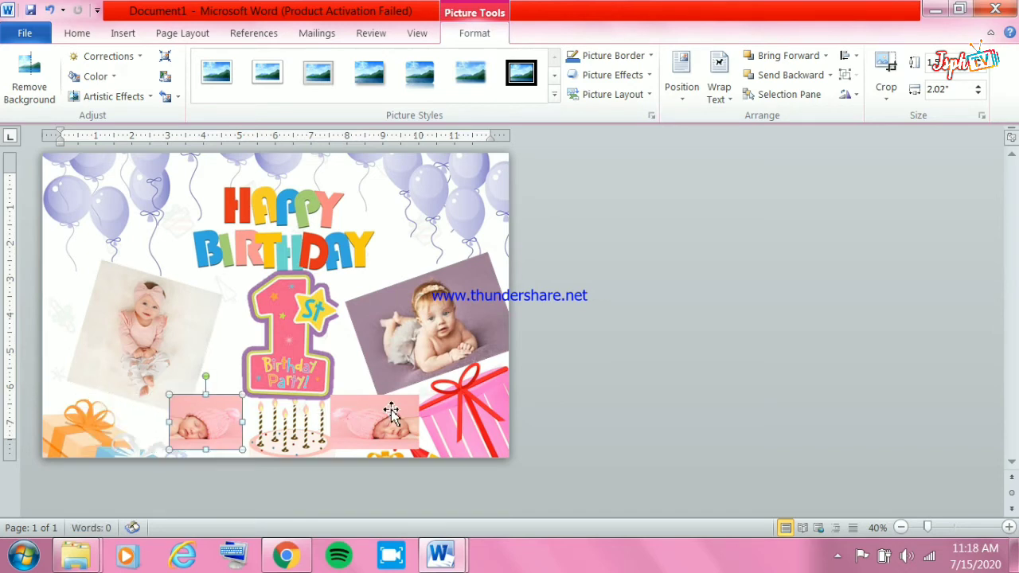
Narrow the sleeping baby photo right of the cake to about 2.19" and lower both sleeping photos to sit level beside the cake.
click(388, 425)
mouse_move(332, 424)
mouse_down()
mouse_move(348, 430)
mouse_move(338, 432)
mouse_up()
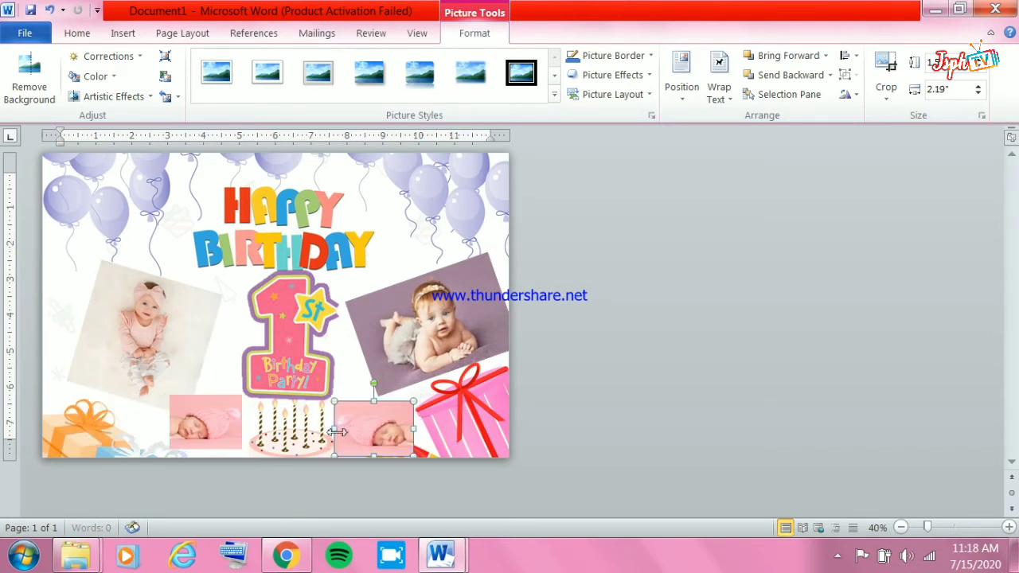
click(210, 430)
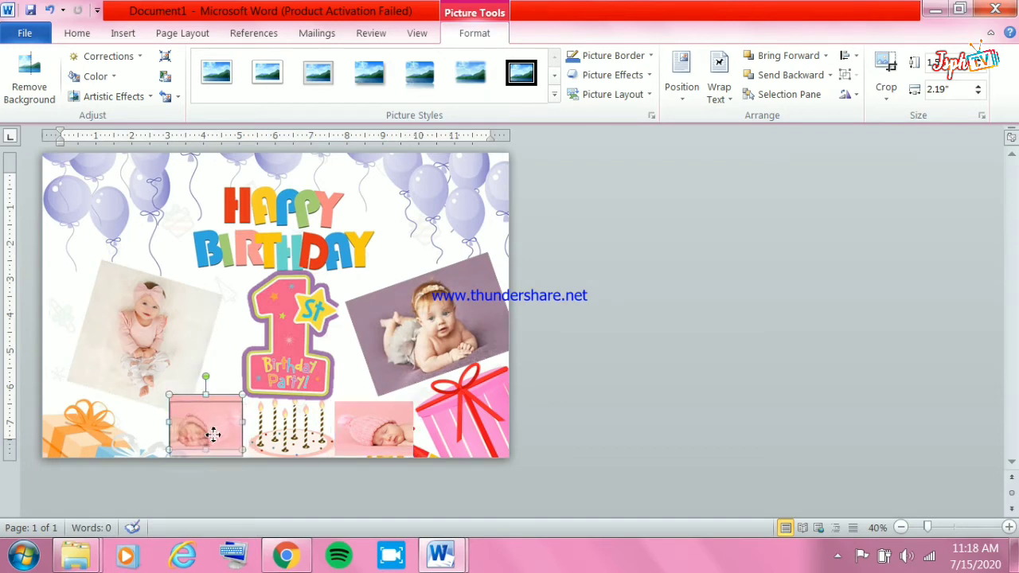
click(582, 402)
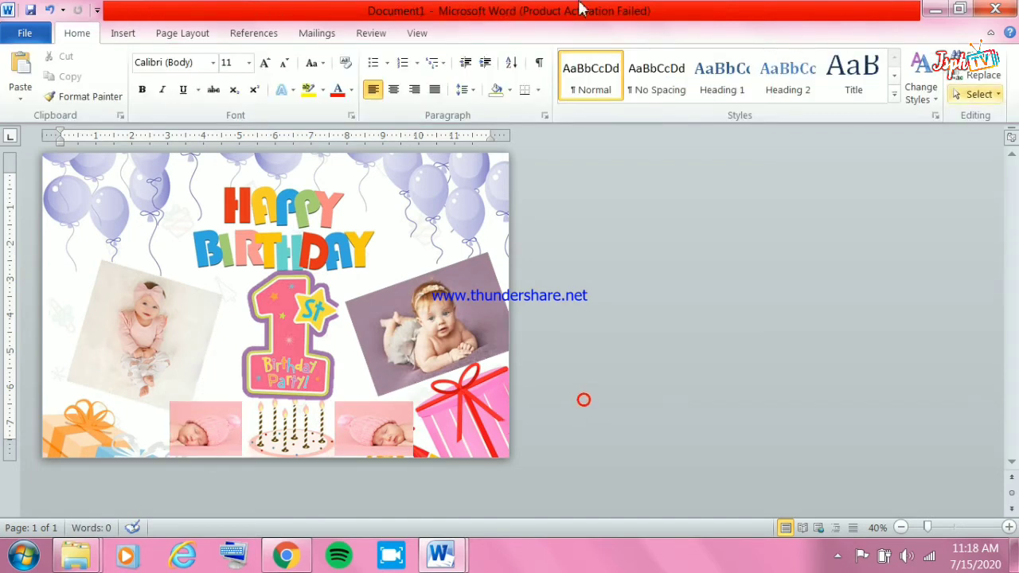
Open the Epson L360 printer properties for the birthday layout and set multi-page printing to 4x4 Poster, trying 2x1 Poster first.
click(23, 35)
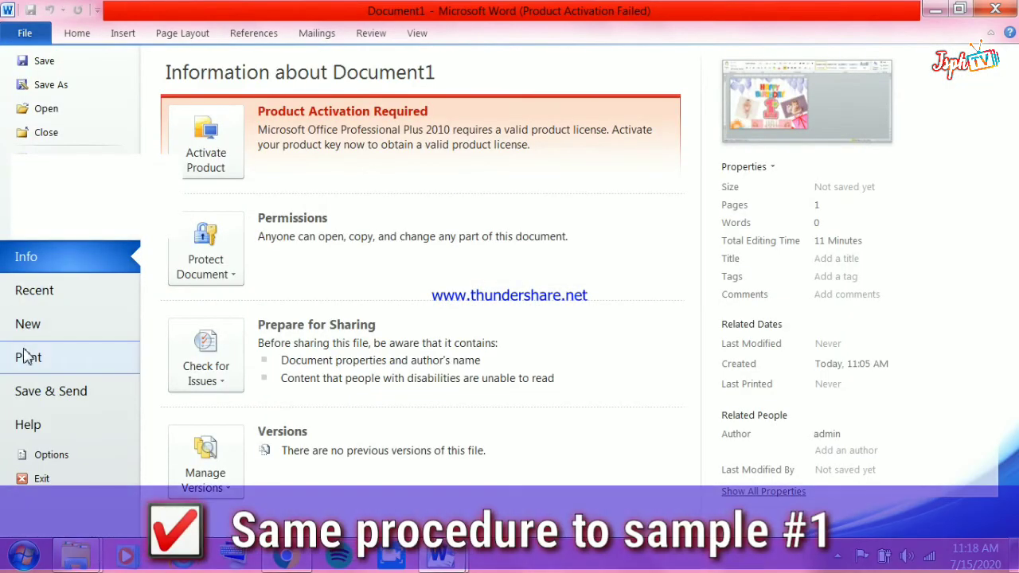
click(28, 354)
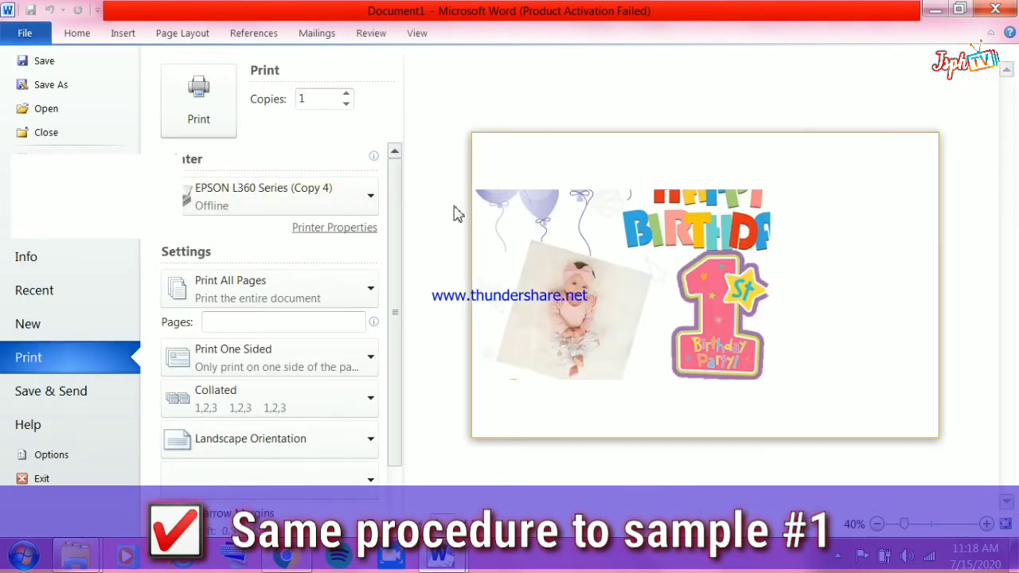
click(334, 228)
click(336, 323)
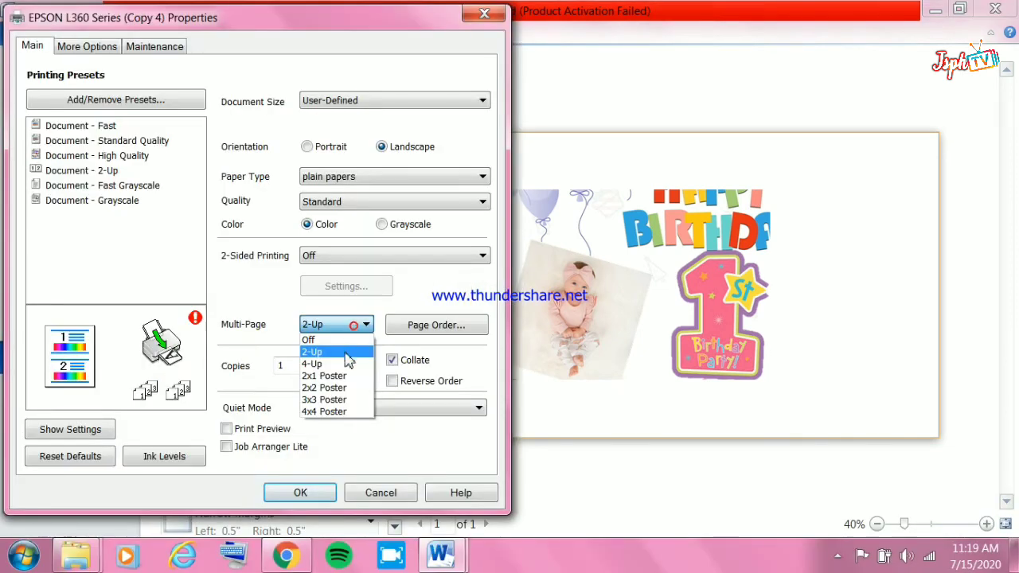
click(327, 376)
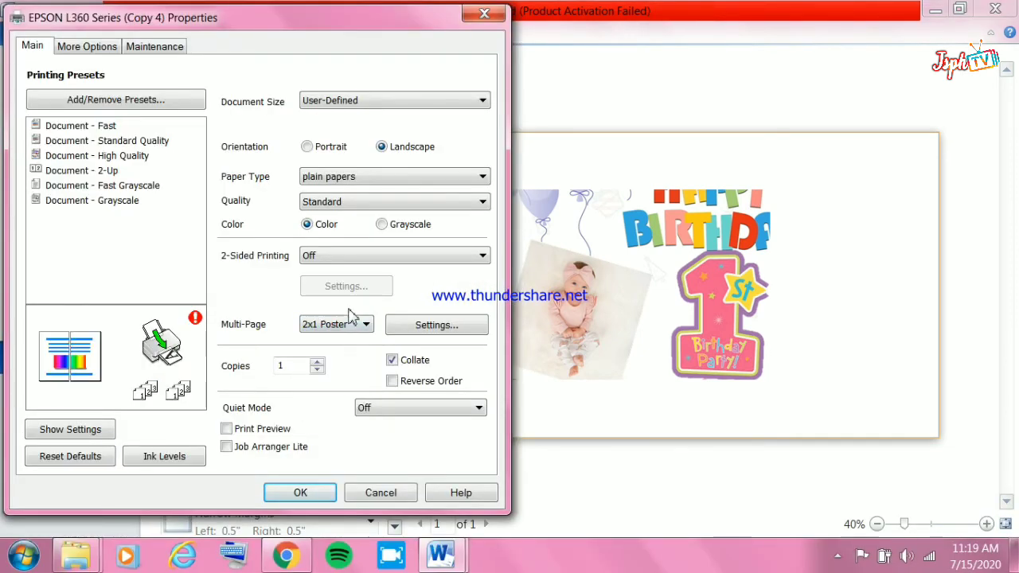
click(350, 316)
click(348, 407)
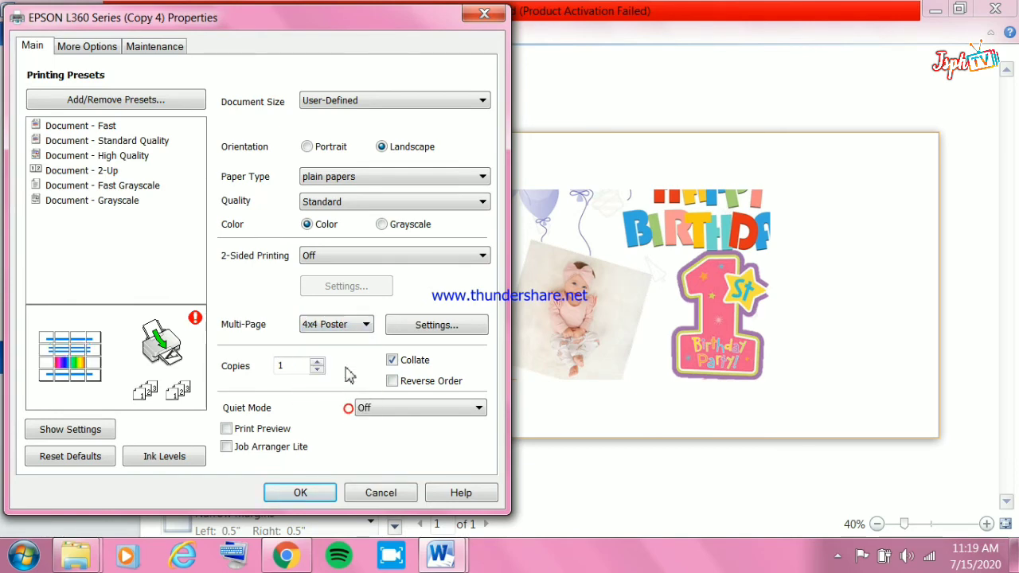
Enable Print Cutting Guides with Overlapping Alignment Marks in the 4x4 poster settings.
click(402, 331)
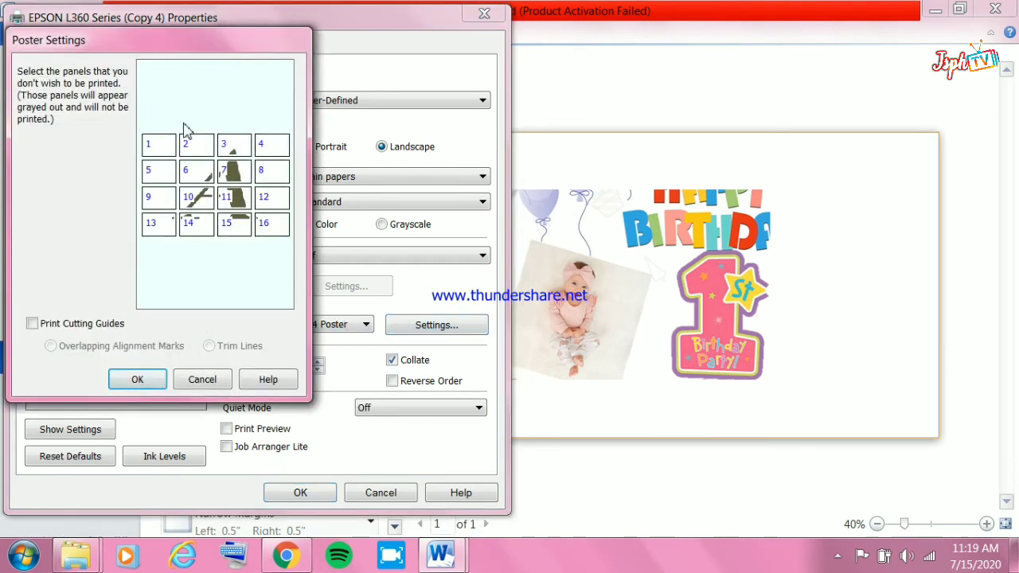
drag(158, 57, 715, 70)
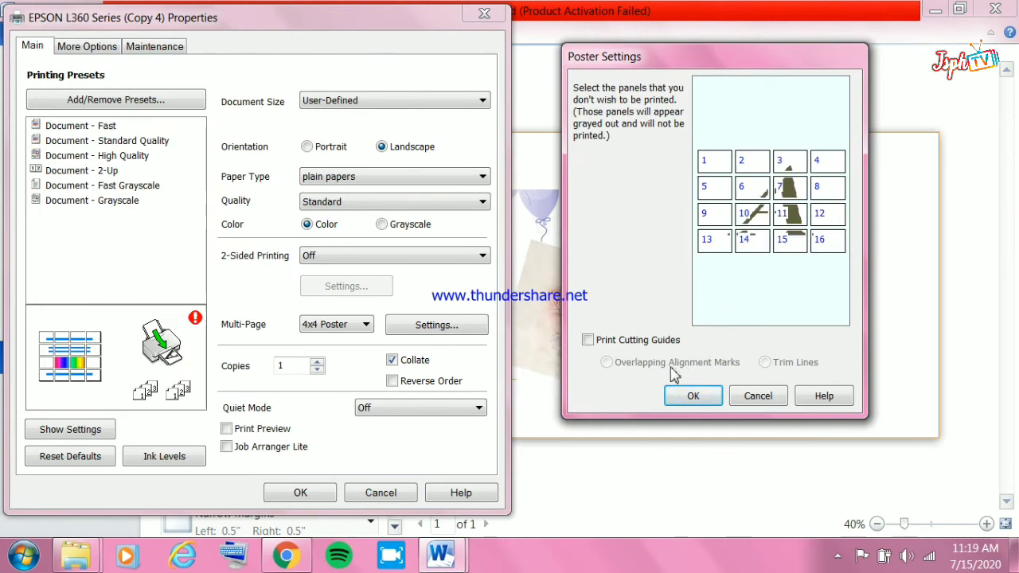
click(586, 341)
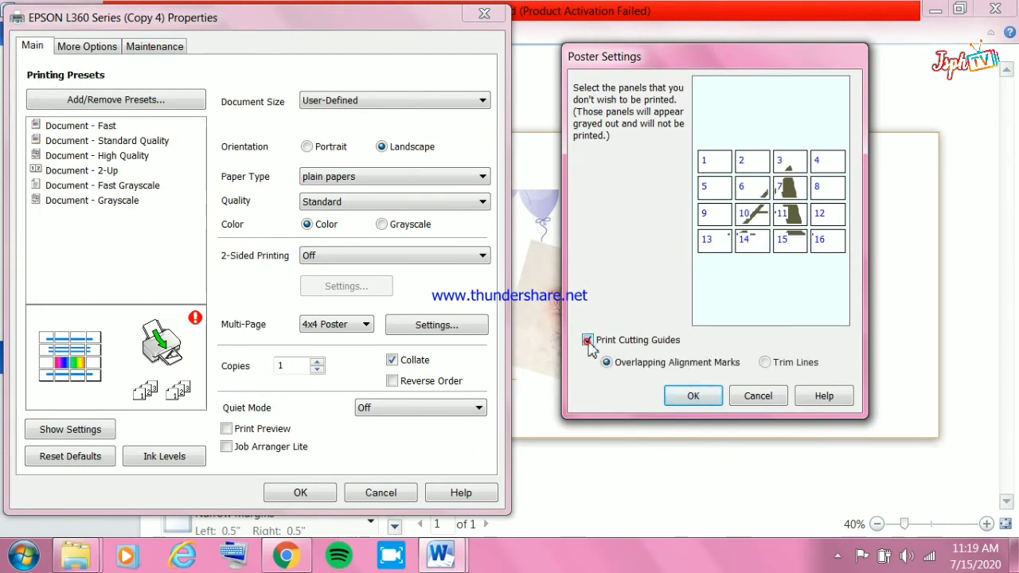
click(691, 396)
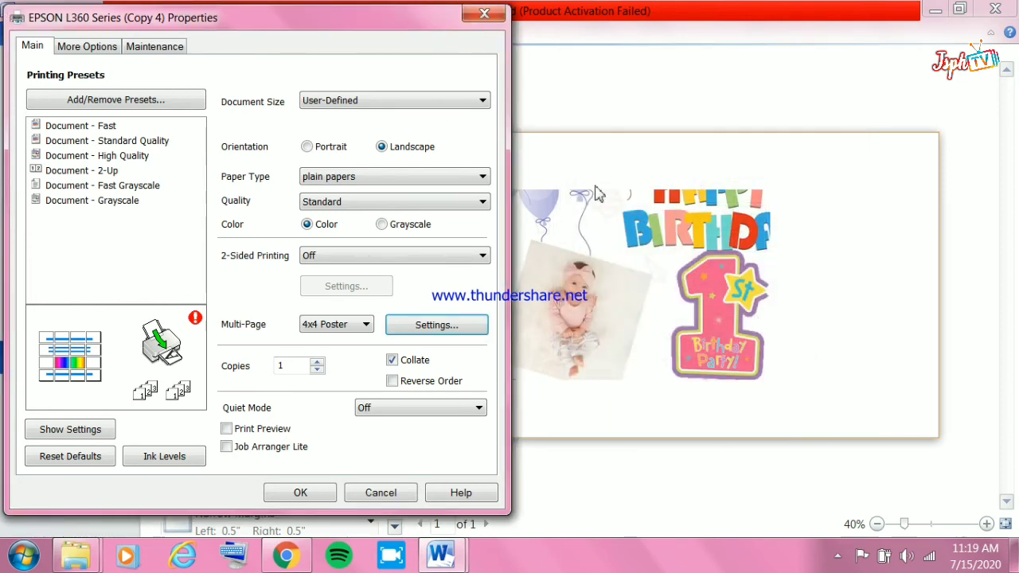
Try 3x3 Poster with cutting guides and overlapping alignment marks, and return to the document without applying the printer properties.
click(336, 331)
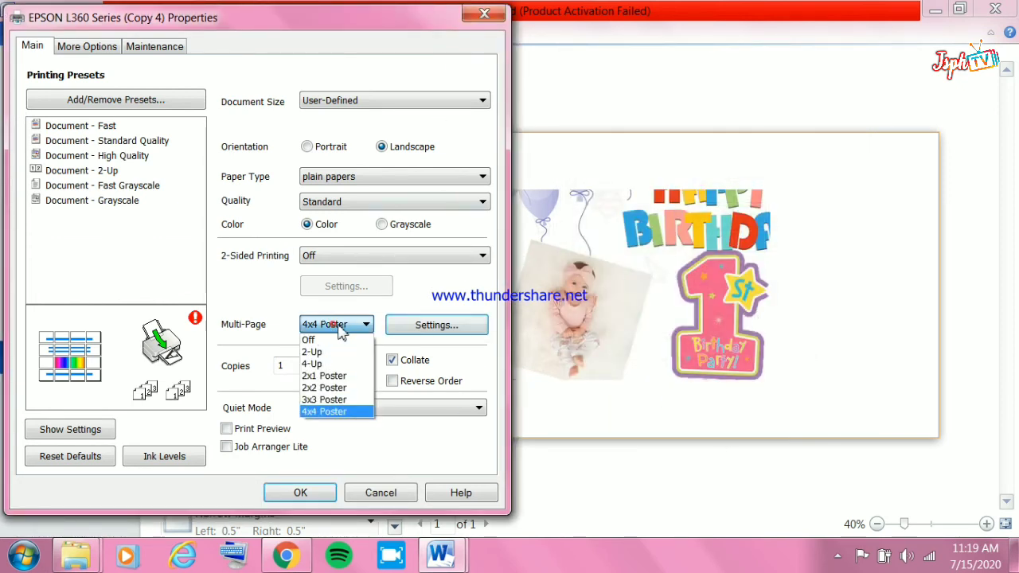
click(340, 397)
click(436, 325)
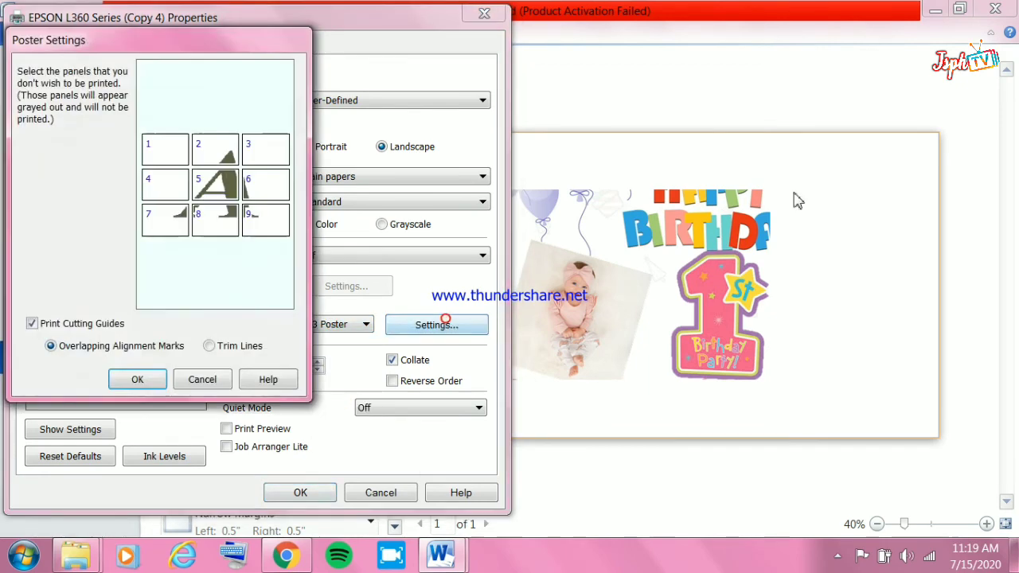
drag(106, 51, 649, 67)
click(699, 403)
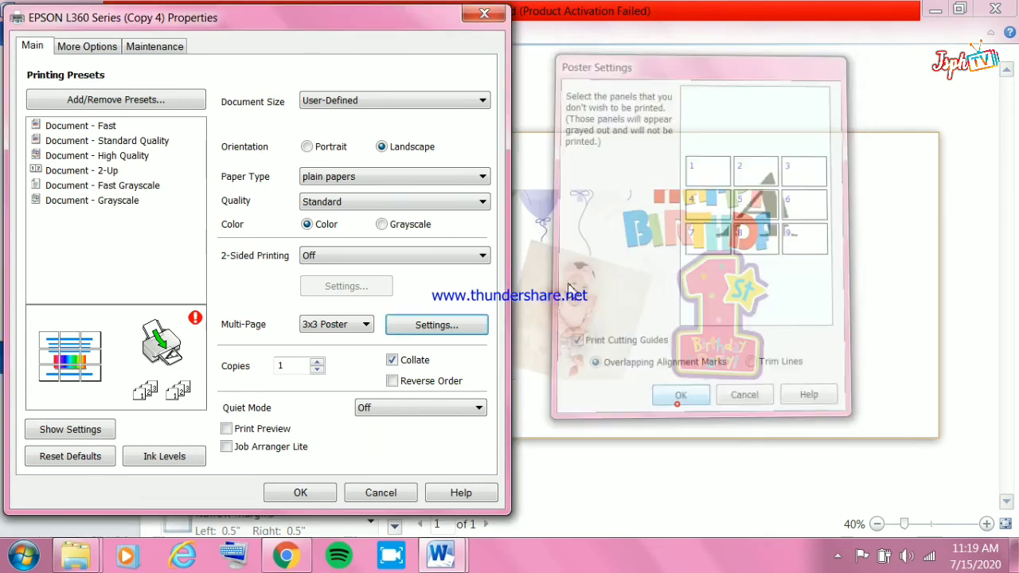
click(472, 18)
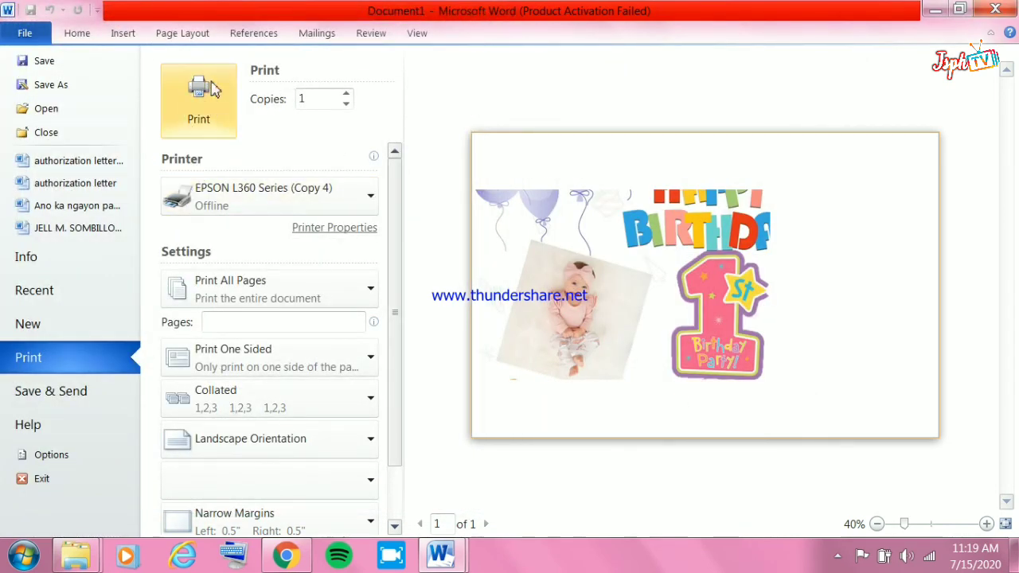
click(79, 36)
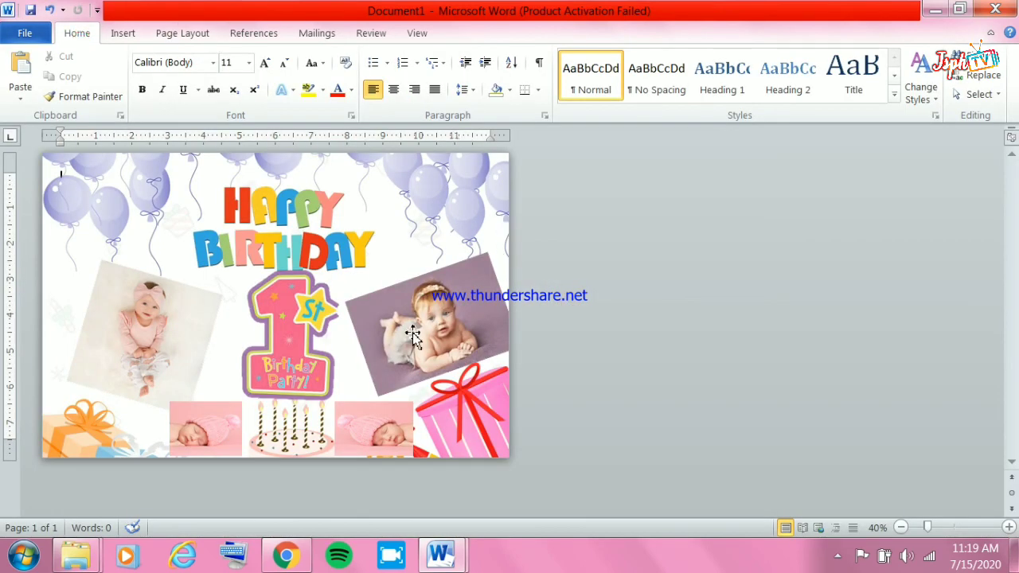